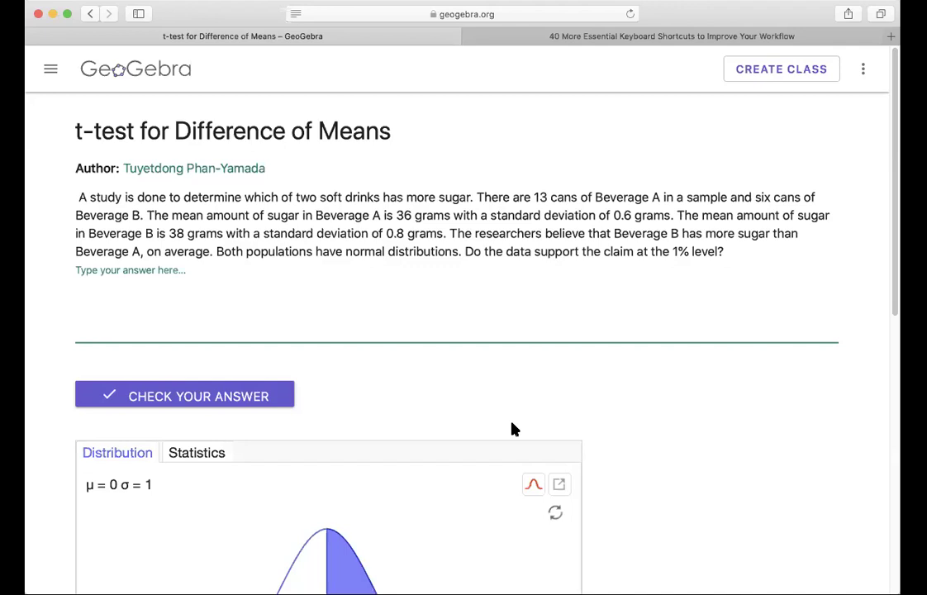
- Begin the written answer with the group labels "G1: A, G2: B,"
click(158, 270)
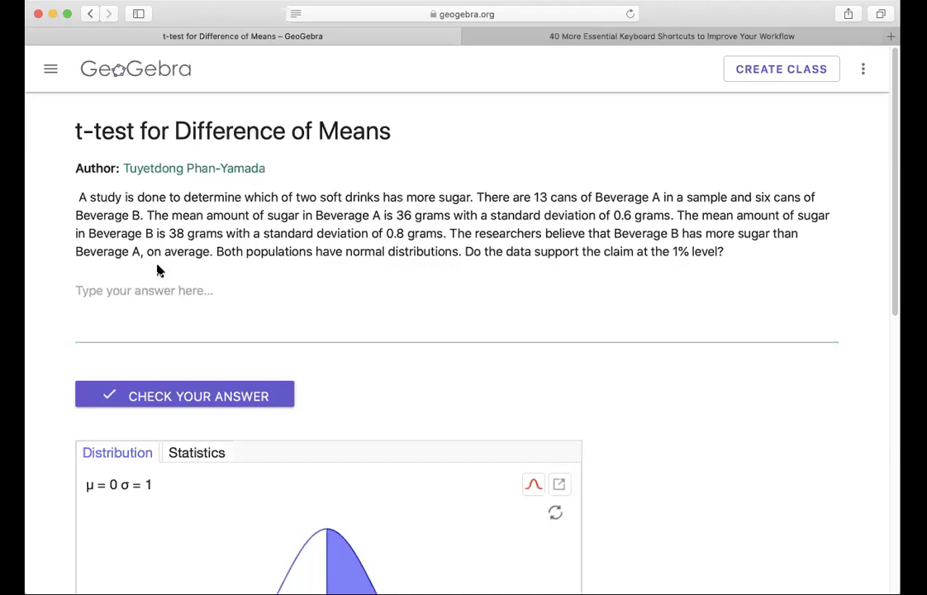
click(129, 286)
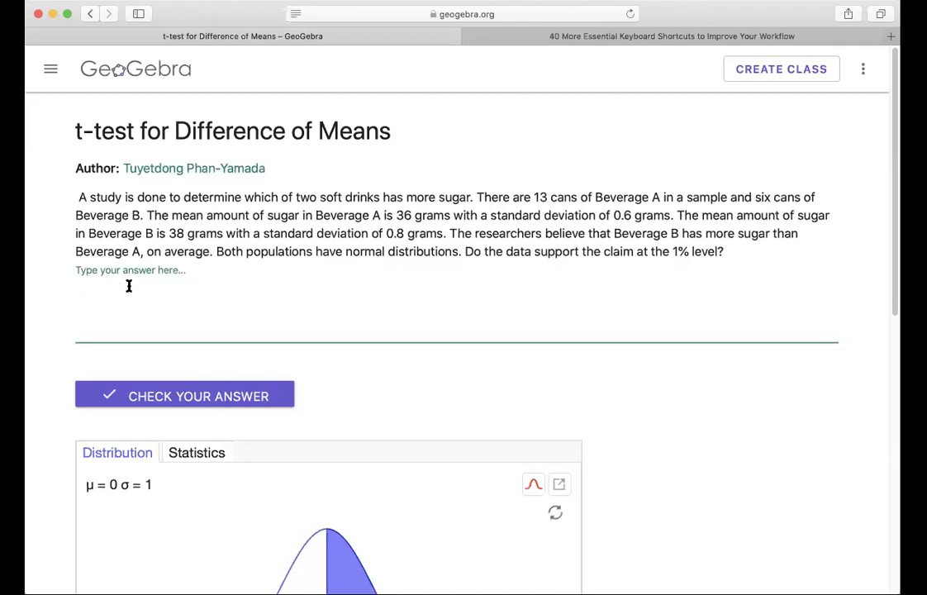
text(G1: A)
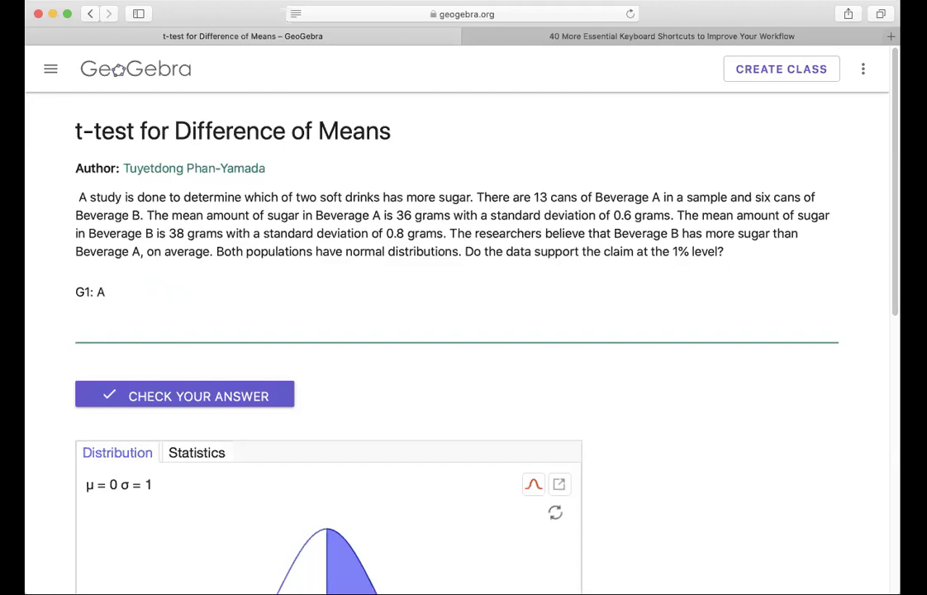
text(,  G2: b)
key(BackSpace)
text(B,)
- Add the sample statistics "x1-bar = 36, s1 = 0.6, x2-bar = 38, s2 = 0.8" to the answer's first line
text(x-)
key(BackSpace)
text(1-bar = 36)
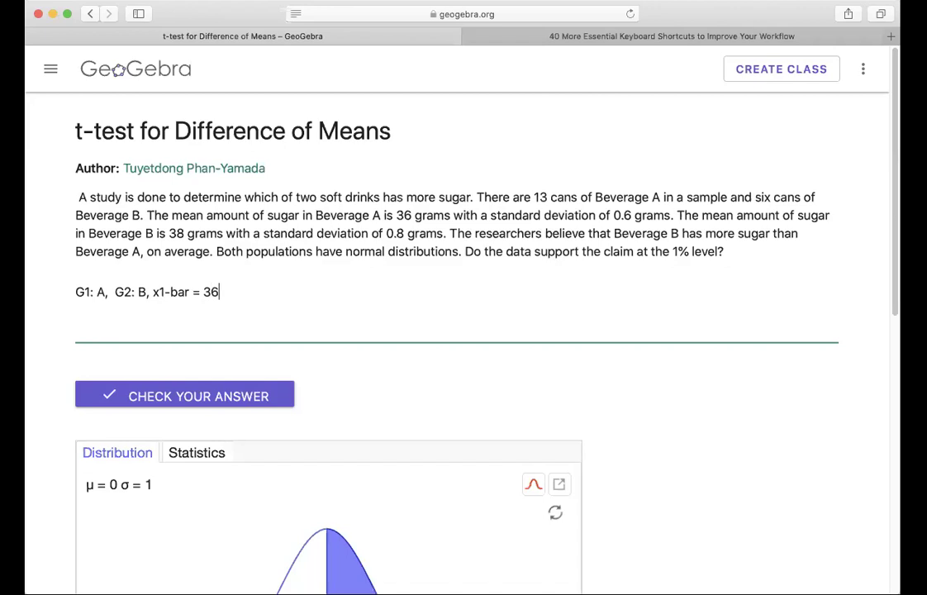
text(, s1 = 0.6, x2-bar =)
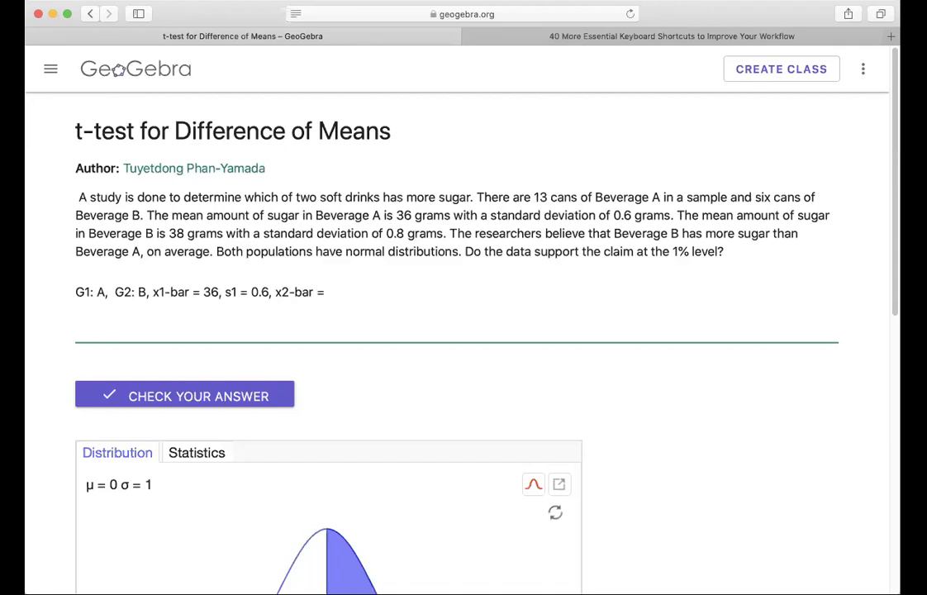
text( 38, s2 = 0.8)
key(Return)
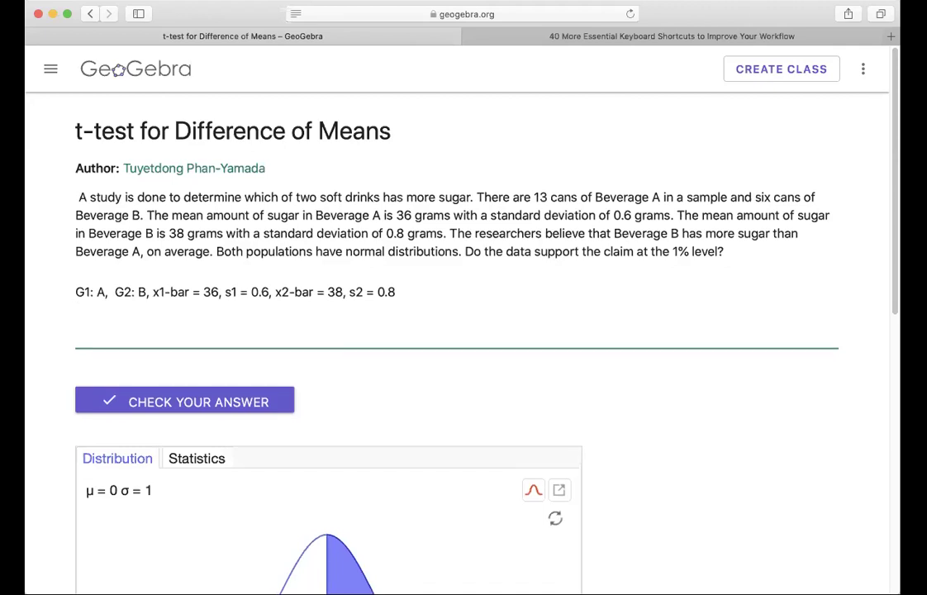
- Write the original claim "Ori: mu2-mu1 > 0" on the answer's second line
text(C)
key(BackSpace)
text(Ori:)
text(mu2-mu)
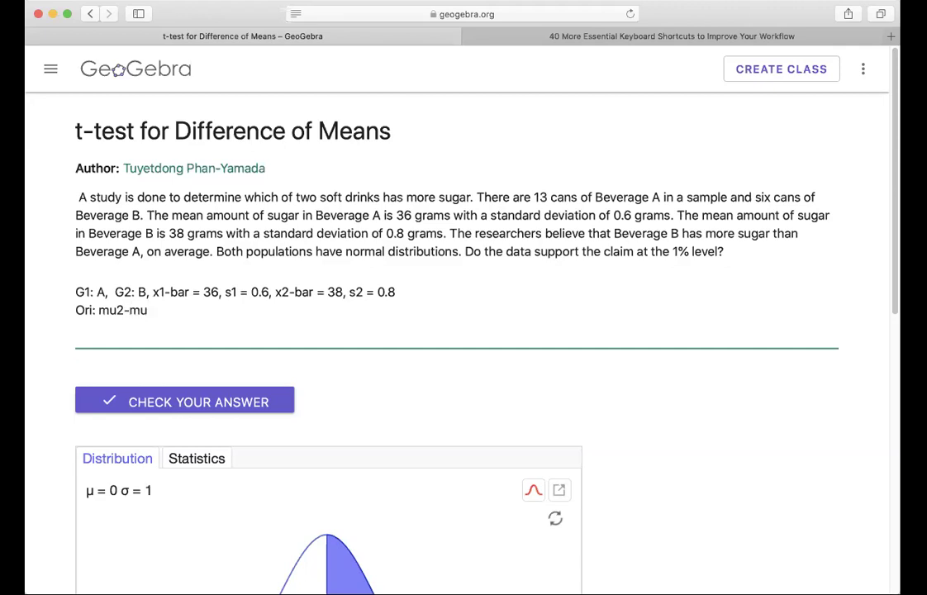
text(1)
text( >)
text( 0)
- Append the opposite claim ", Alt: mu2-mu1 ≤ 0" after the original claim
text(, Alt)
text(: mu)
text(2-)
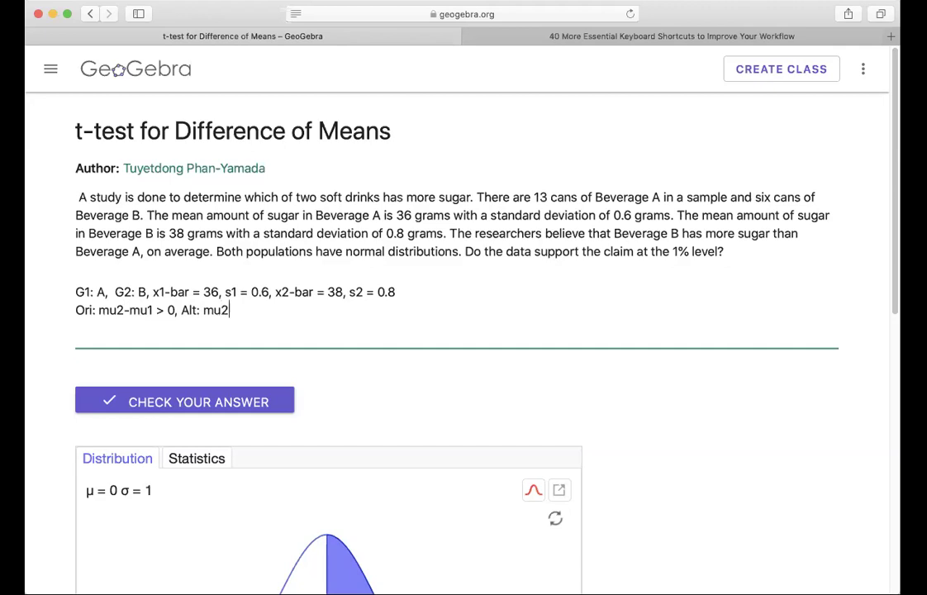
text(mu1)
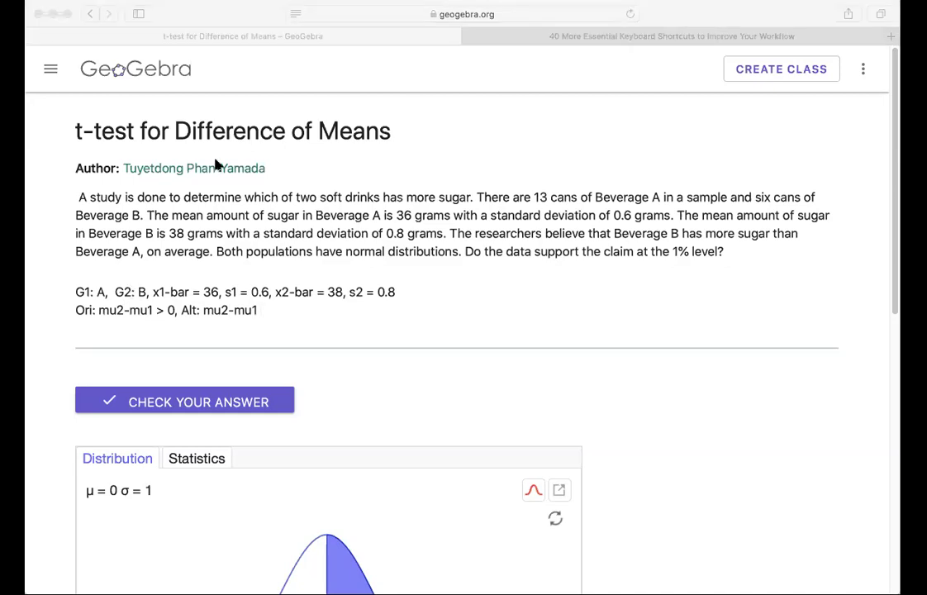
click(296, 156)
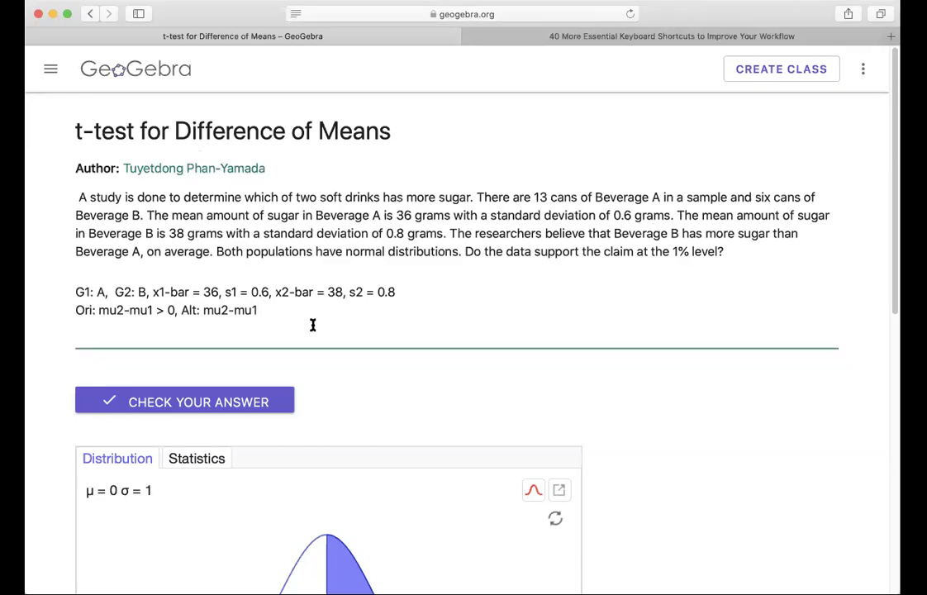
text(≤ 0)
- Add a third line with the hypotheses "Ho: mu2-mu1 =0 , Ha: mu2 - mu1 > 0 or mu1-mu2 < 0"
key(Return)
text(H)
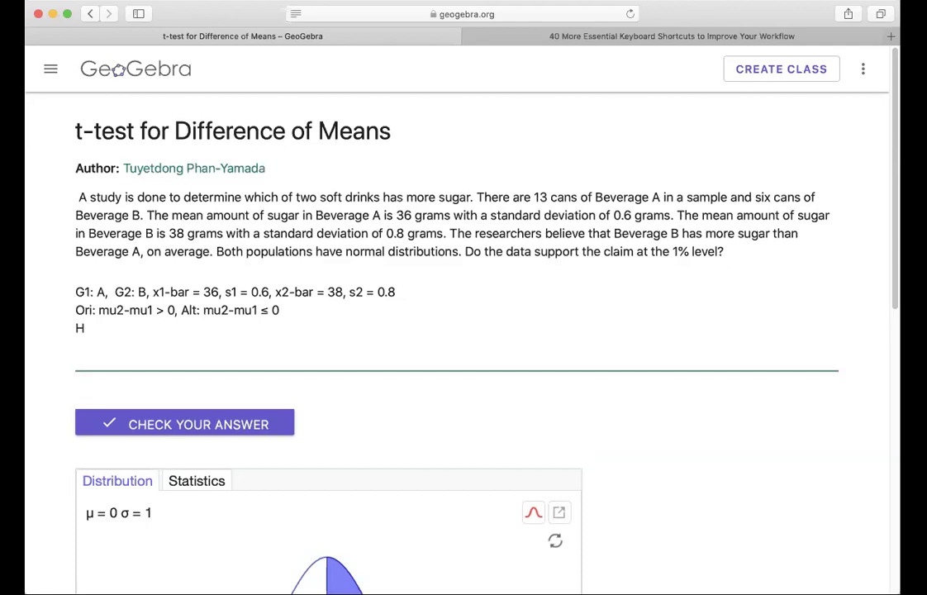
text(o: mu2-mu1 =0 , Ha)
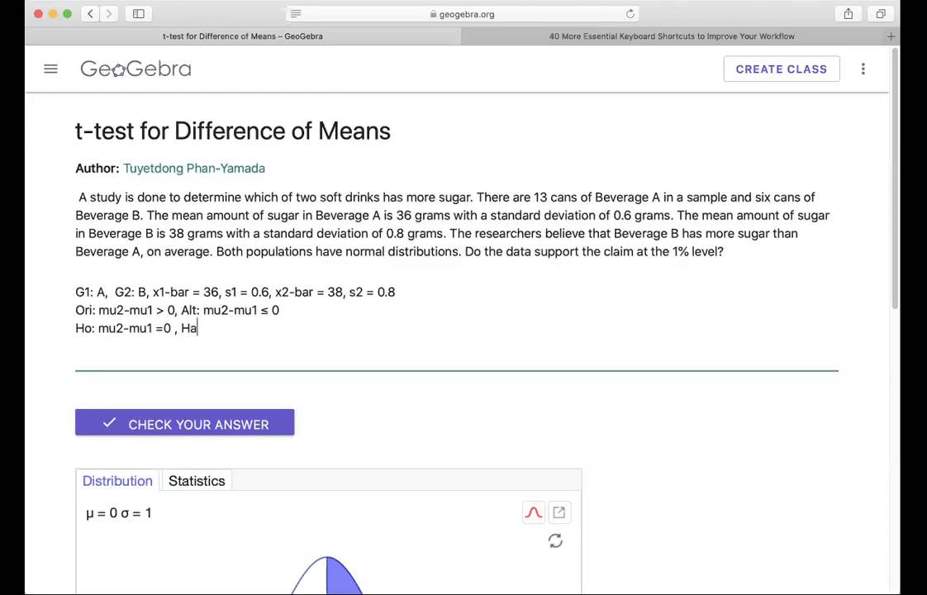
text(: mu2 - mu1 > 0 or)
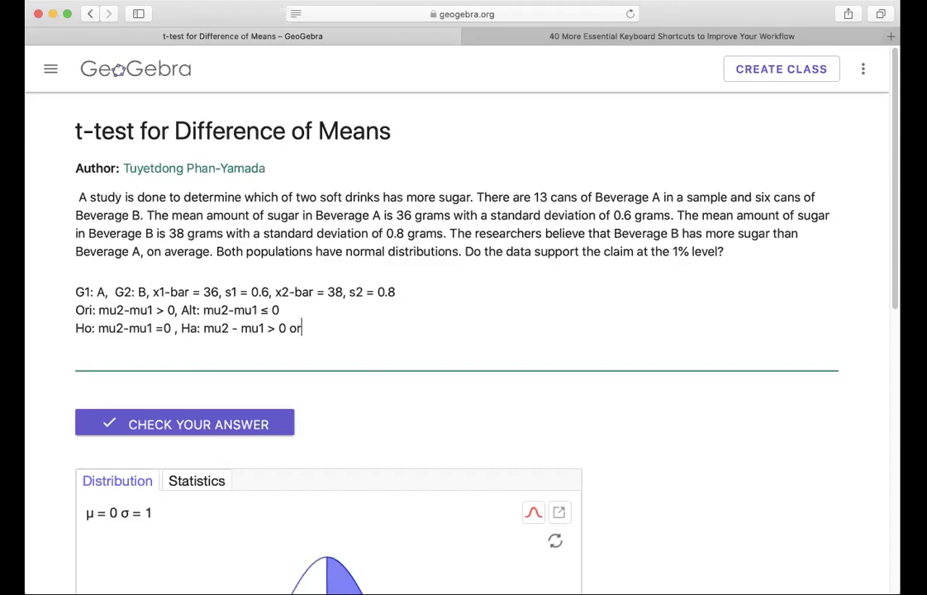
text( mu1-mu2 <0)
click(371, 329)
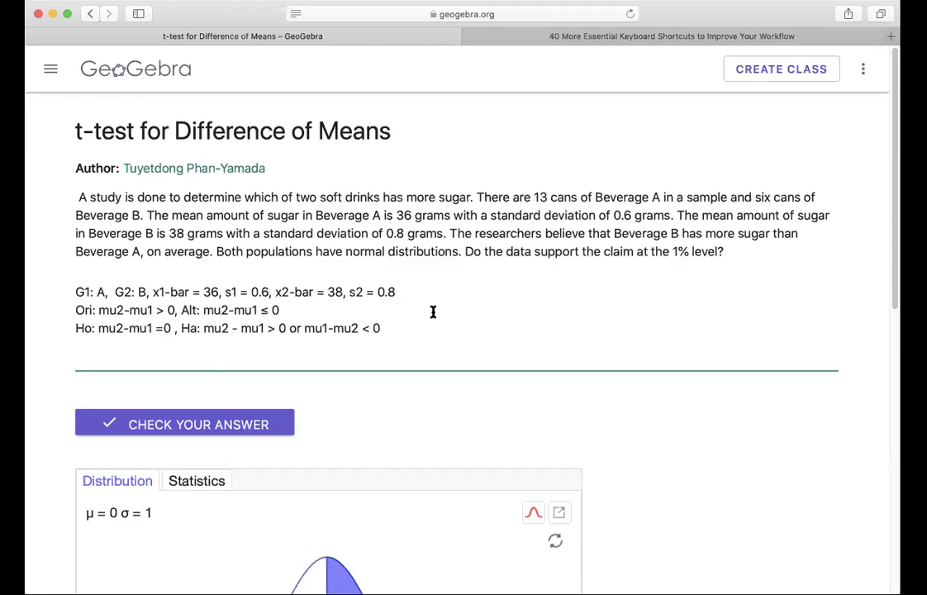
- Append the significance level ", alpha = 0.01" to the end of the answer's first line
scroll(428, 321, down, 2)
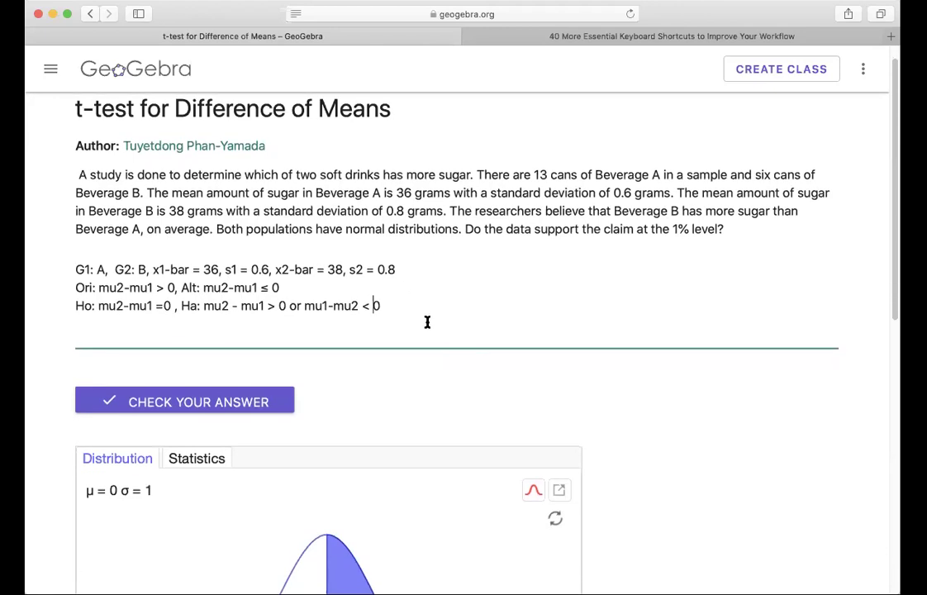
click(414, 266)
text(, alpha = 0.01)
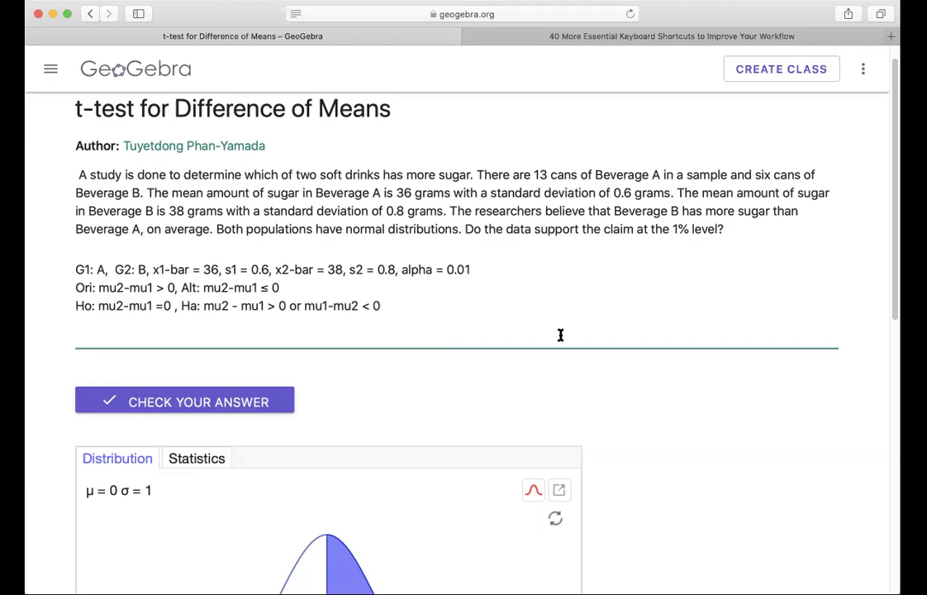
- Set the probability calculator's statistics test to T Test, Difference of Means
scroll(650, 391, down, 3)
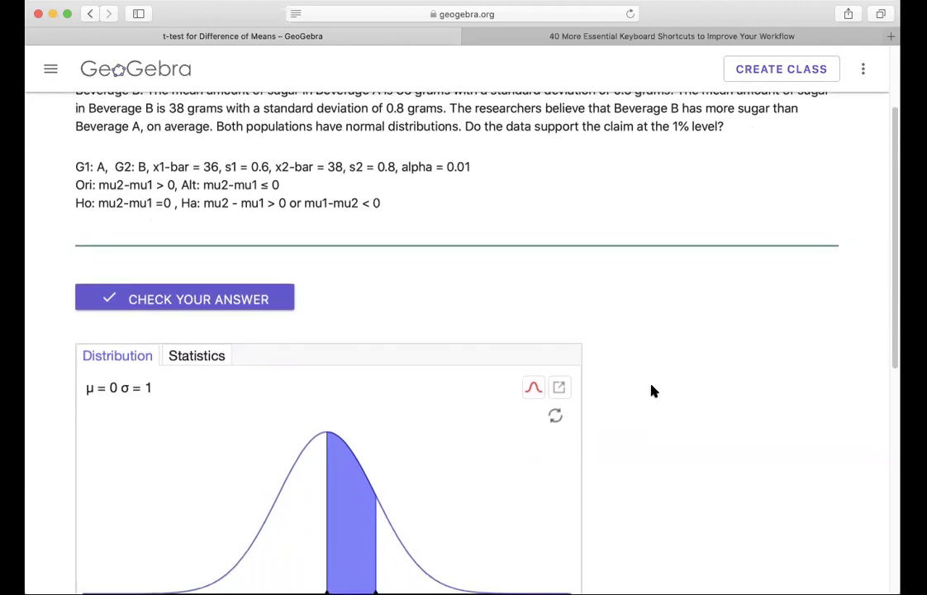
scroll(650, 390, down, 1)
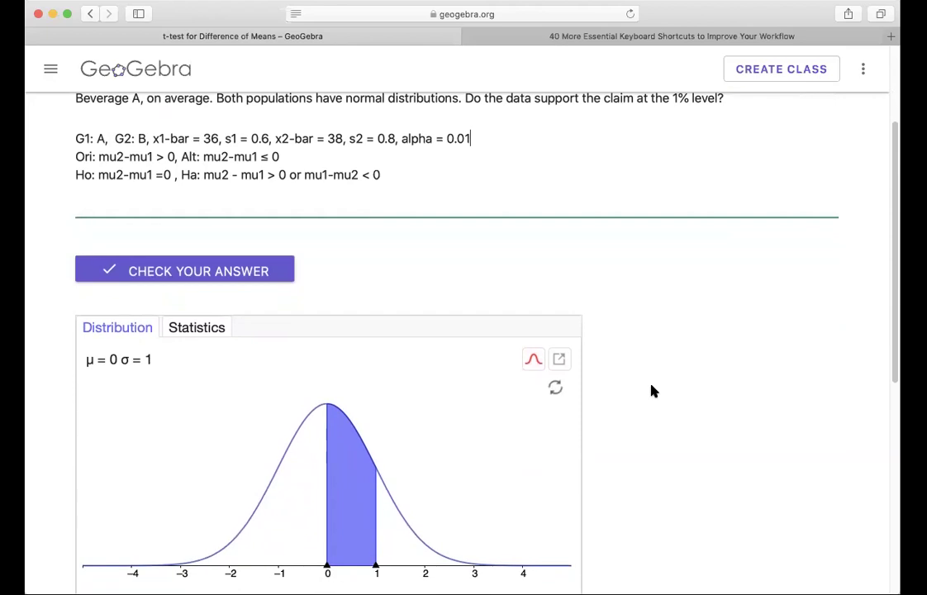
click(198, 330)
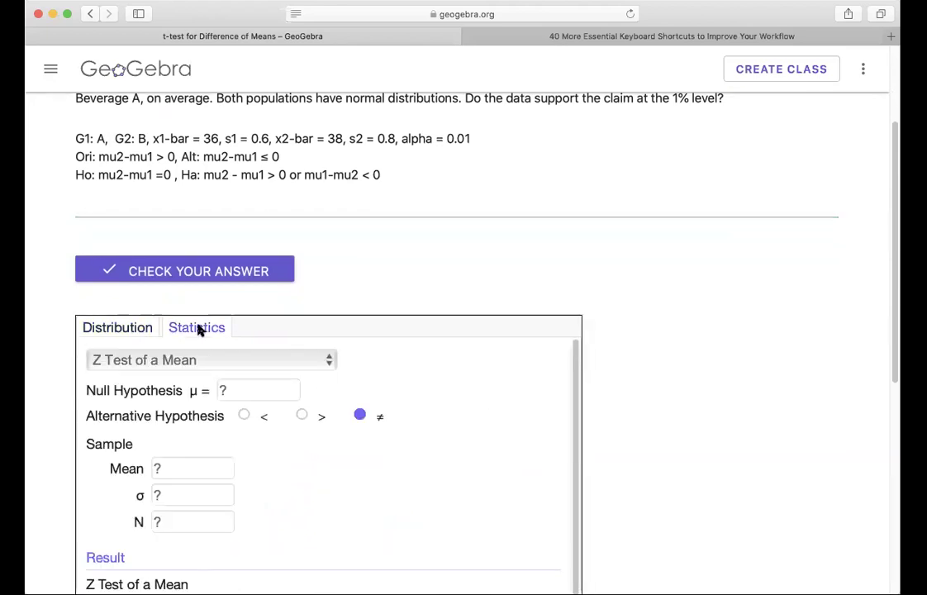
click(329, 360)
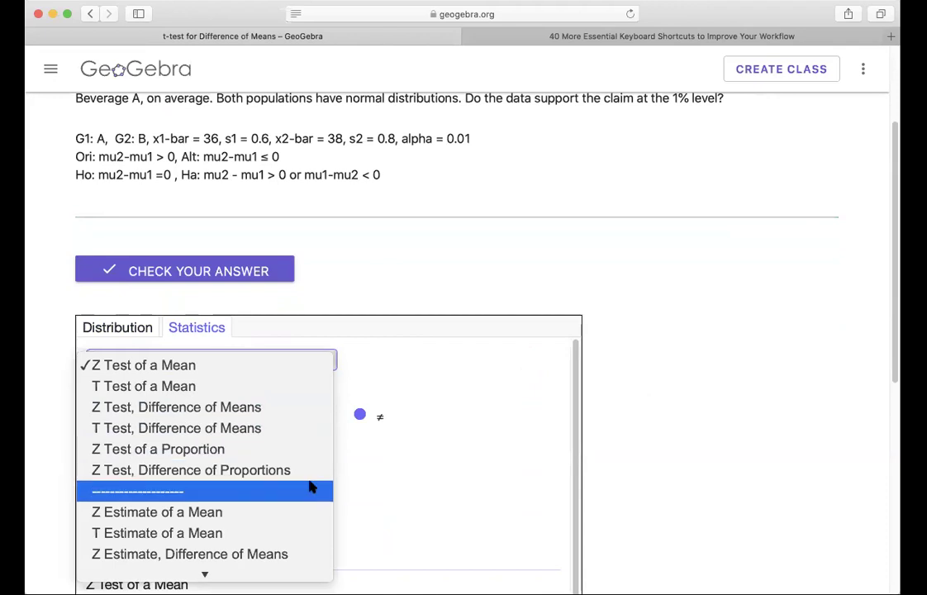
click(302, 428)
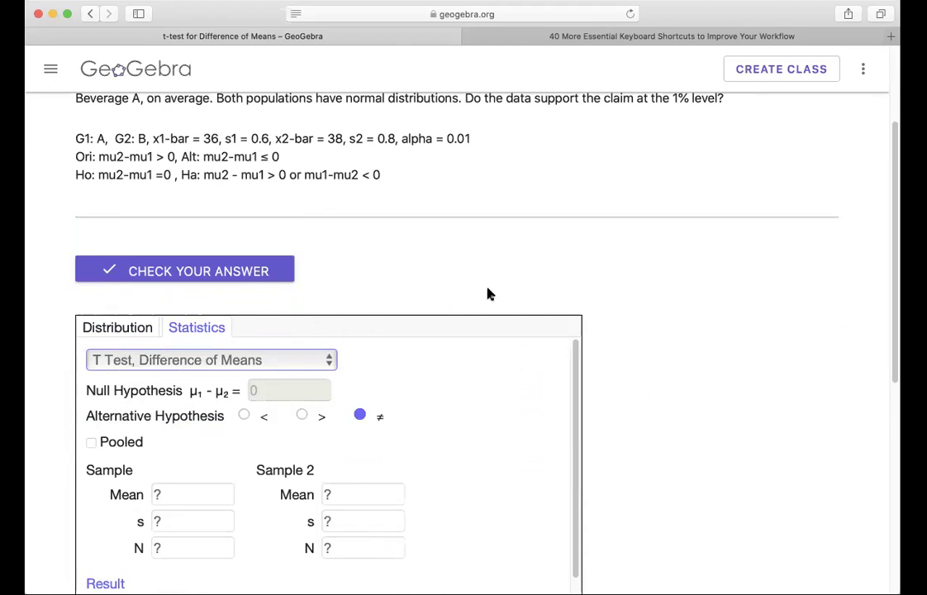
- Set the t-test's alternative hypothesis to less than (<), matching mu1-mu2 < 0 in the answer
scroll(502, 212, up, 1)
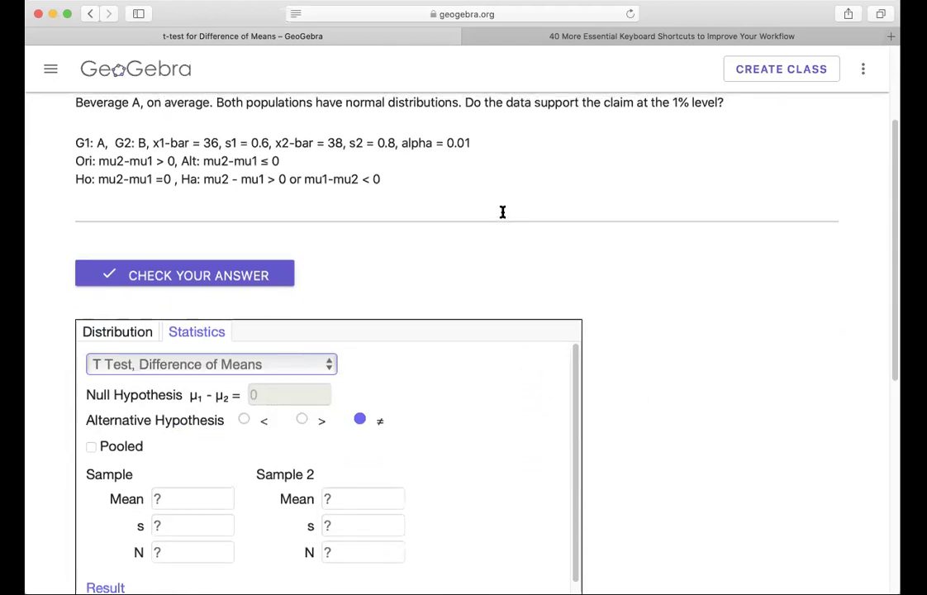
scroll(502, 213, up, 1)
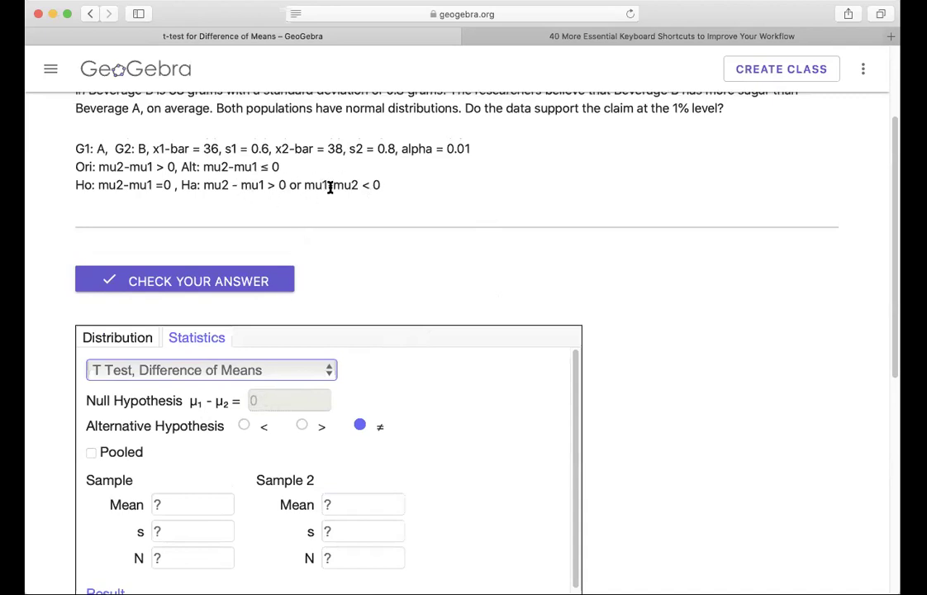
click(244, 426)
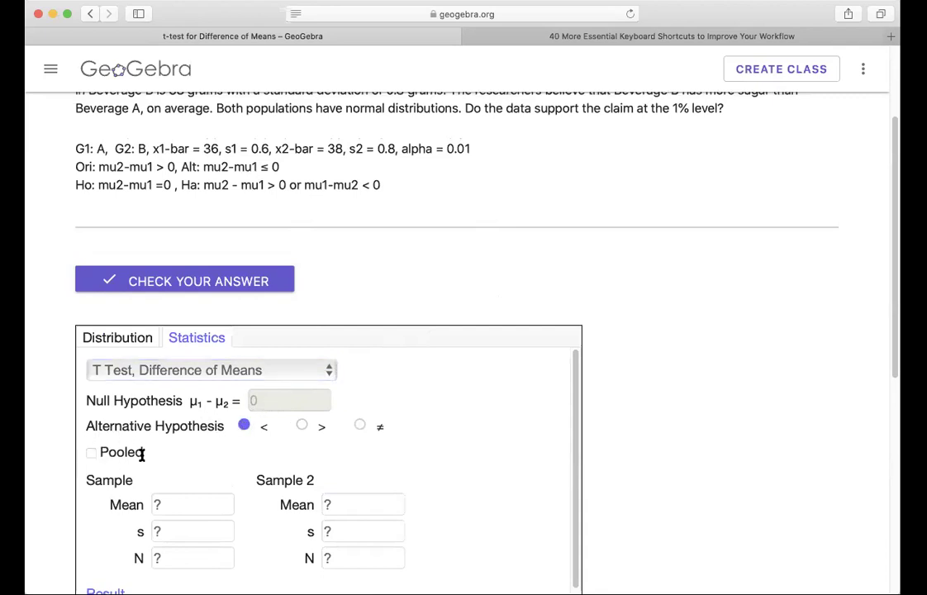
- Enter a mean of 36 and a standard deviation s of 0.6 for the first sample
click(181, 503)
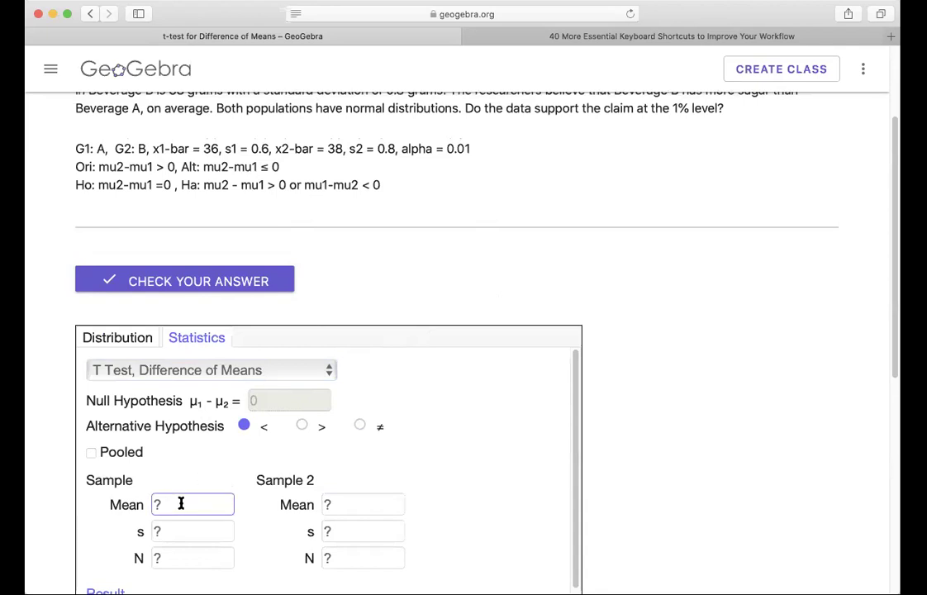
key(BackSpace)
text(36)
click(176, 530)
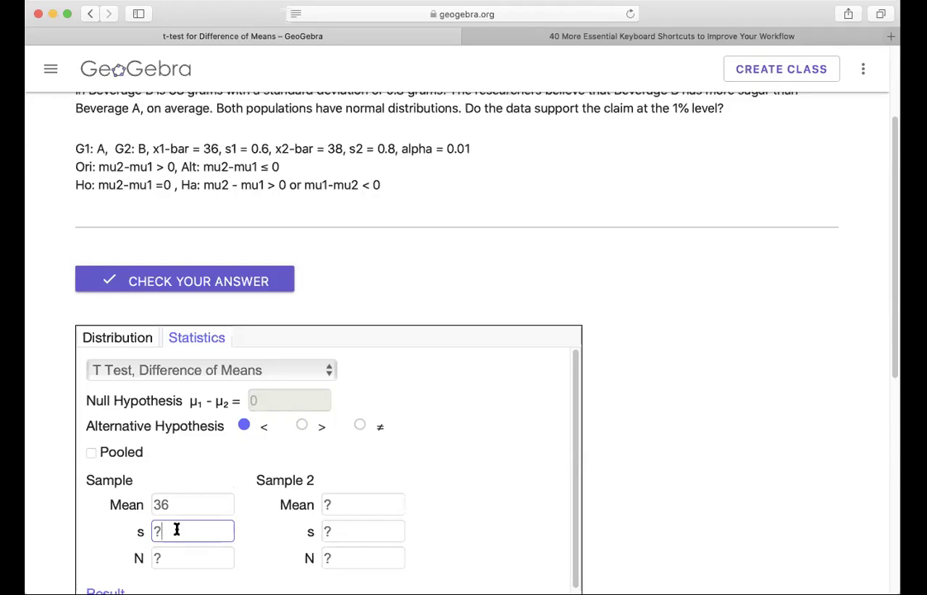
key(BackSpace)
text(0.6)
click(174, 558)
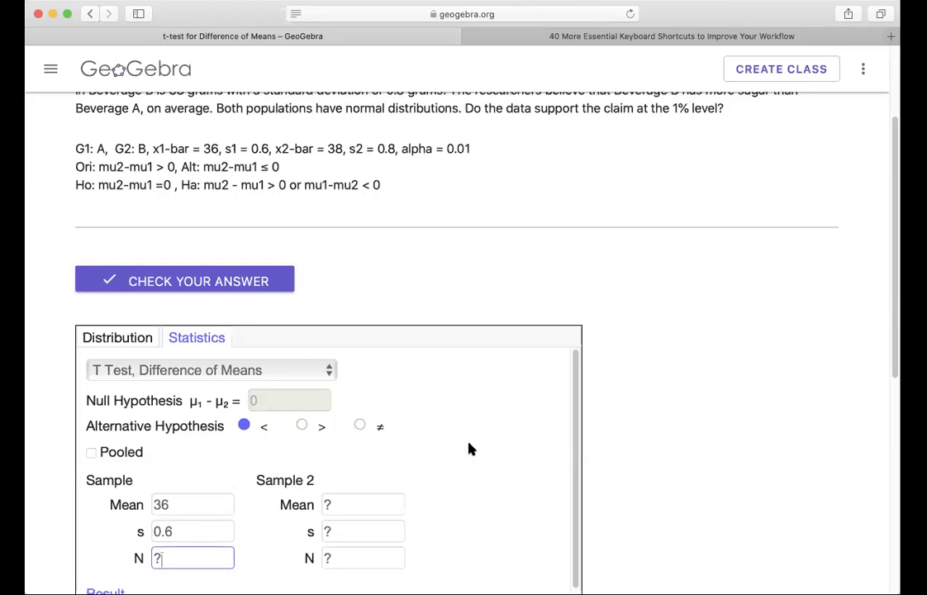
- Insert the first sample size "N1 = 13," after s1 = 0.6 in the written answer
scroll(468, 445, up, 3)
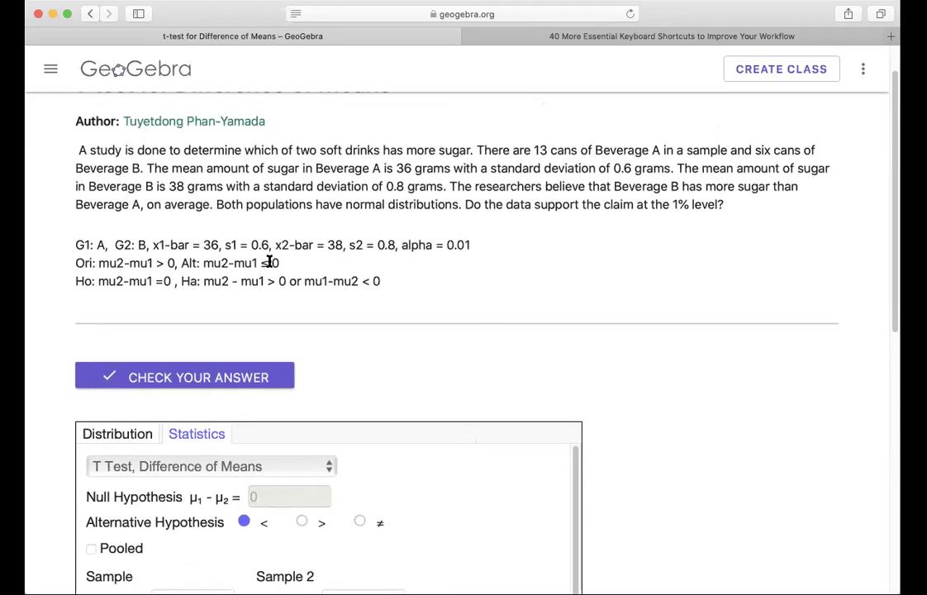
click(266, 240)
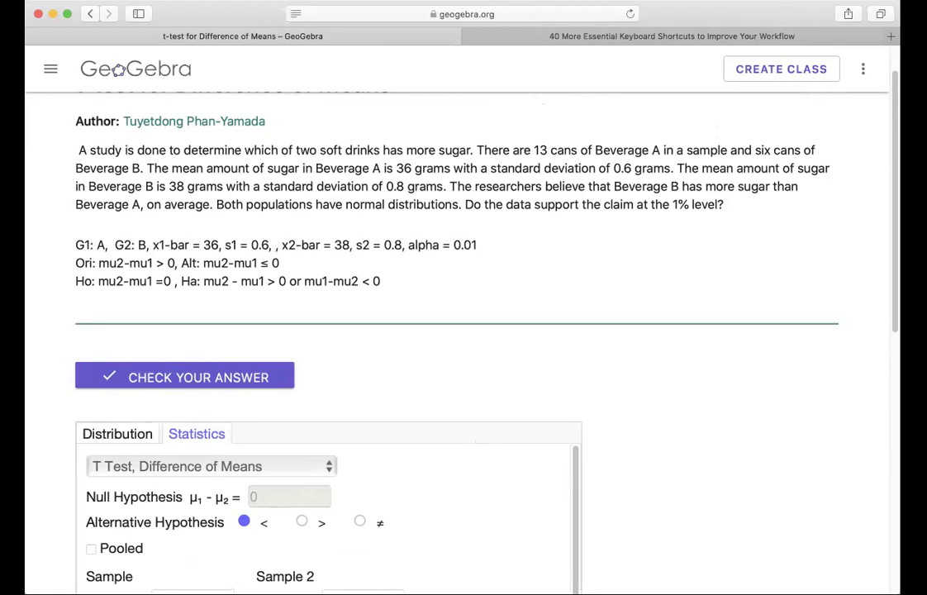
text(N1)
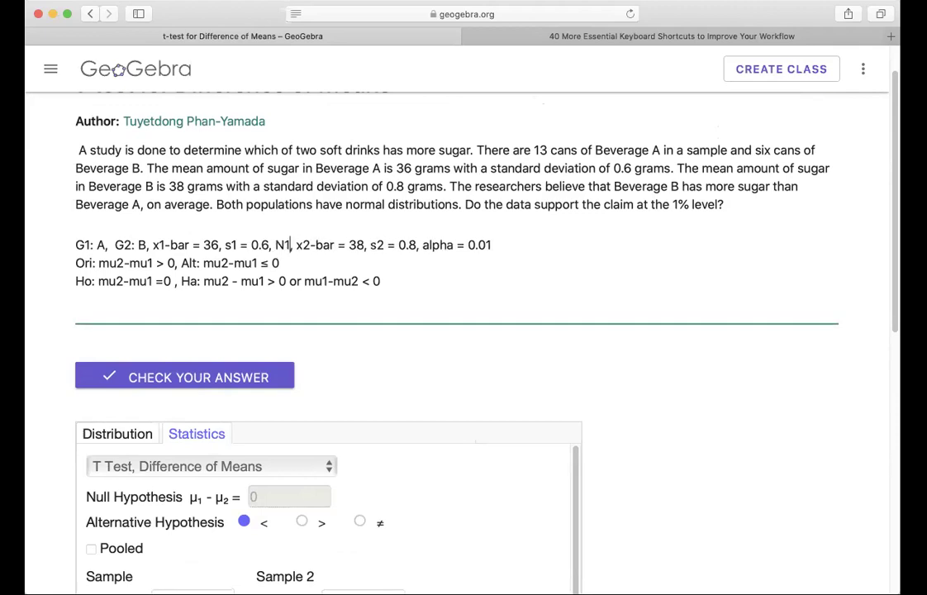
text( = )
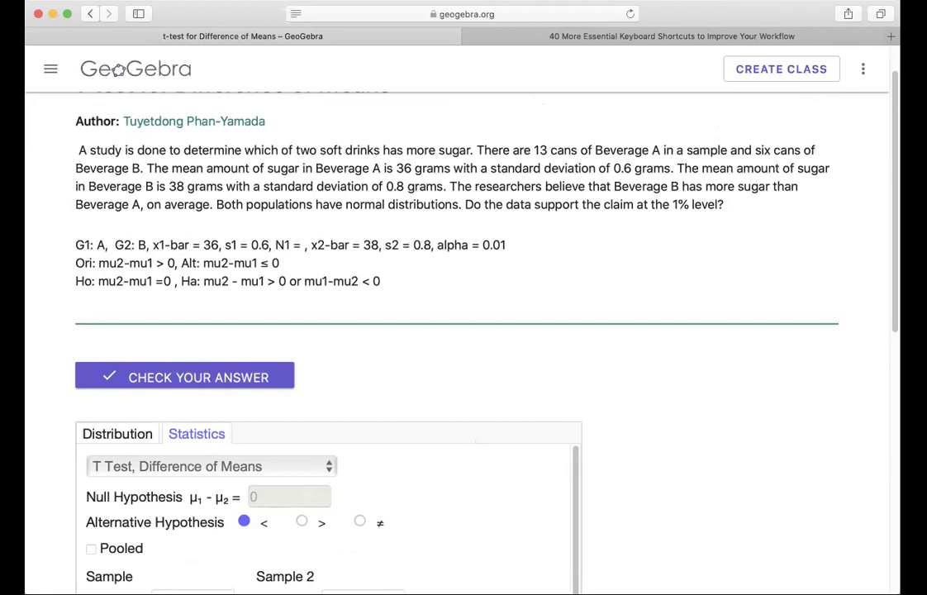
text(13)
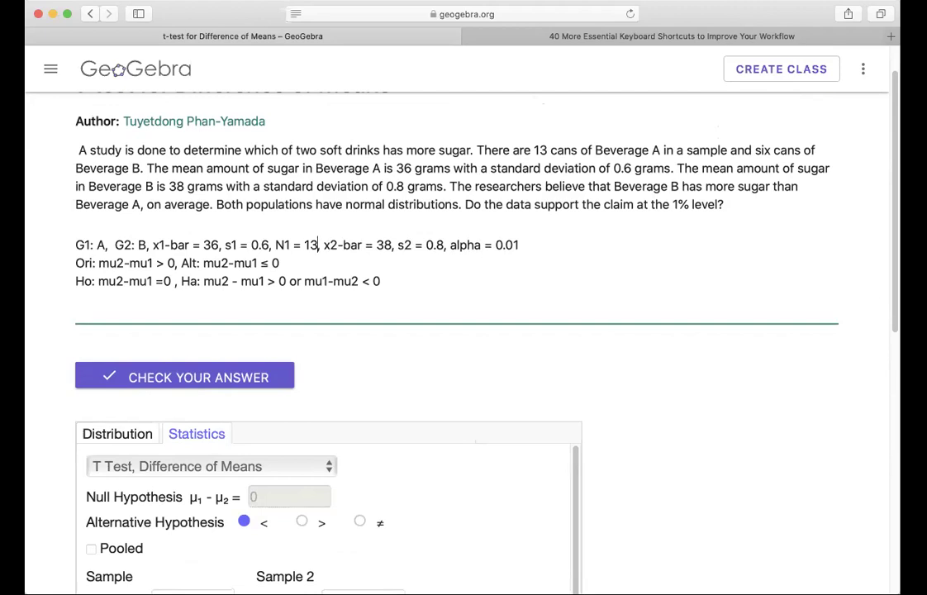
- Insert the second sample size "N2 = 6," before alpha in the written answer
click(449, 245)
text(N2,)
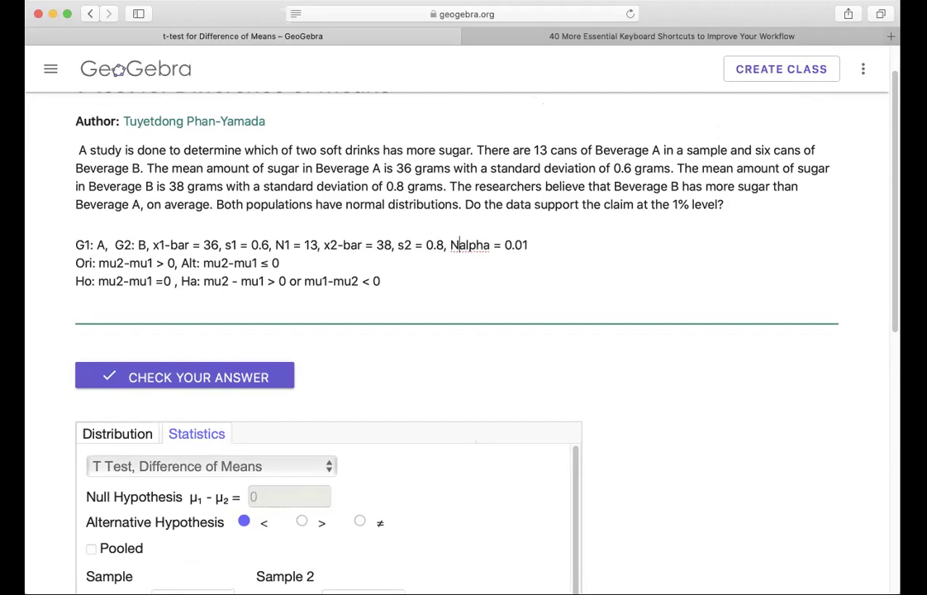
key(BackSpace)
text(=)
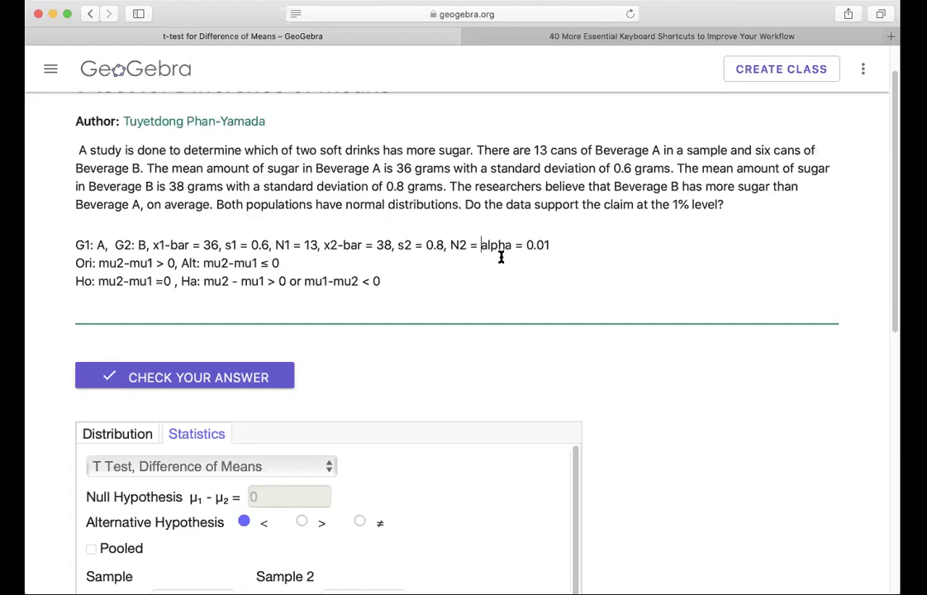
text(6)
text(,)
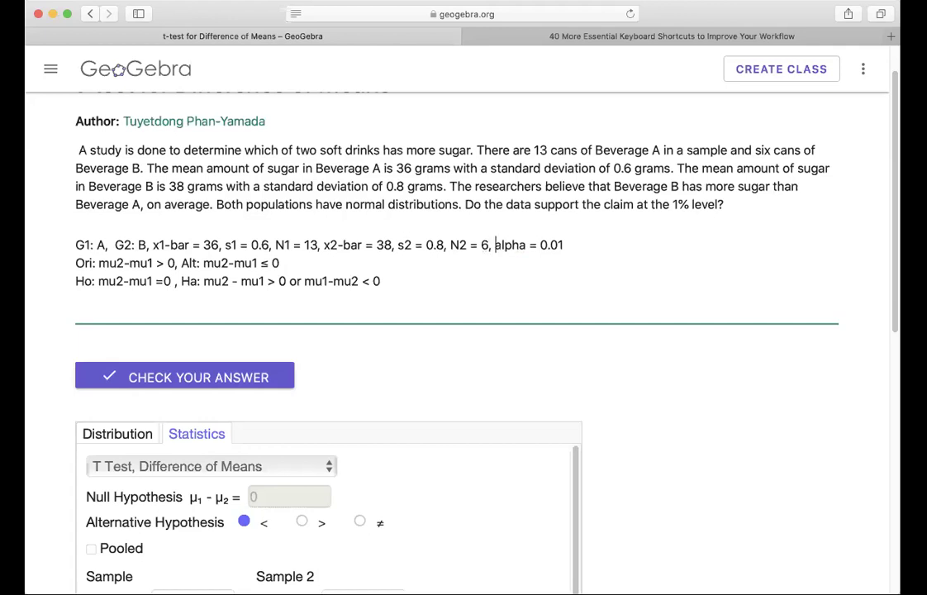
- Enter the t-test sample sizes: N of 13 for the first sample and N of 6 for Sample 2
scroll(577, 348, down, 3)
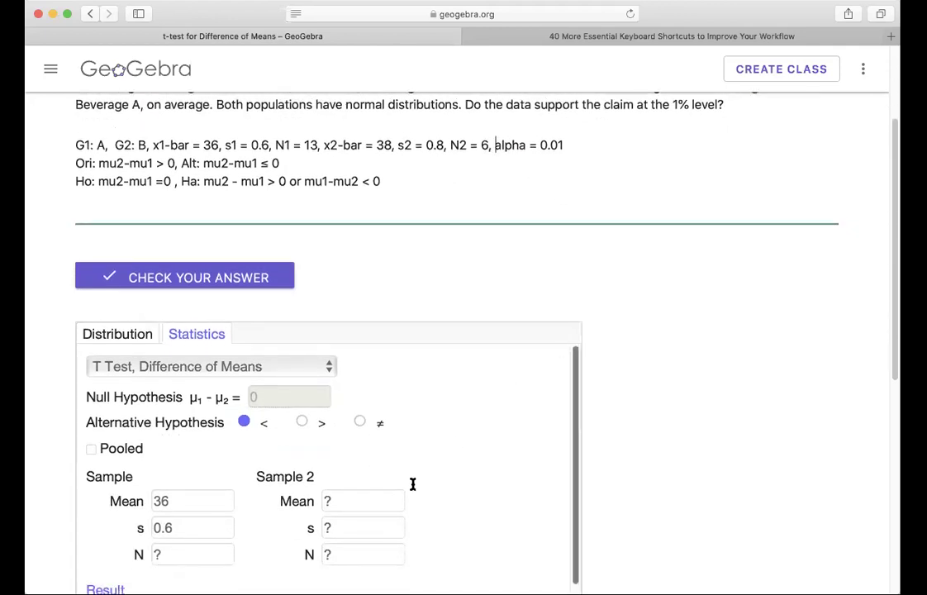
click(195, 549)
key(BackSpace)
text(13)
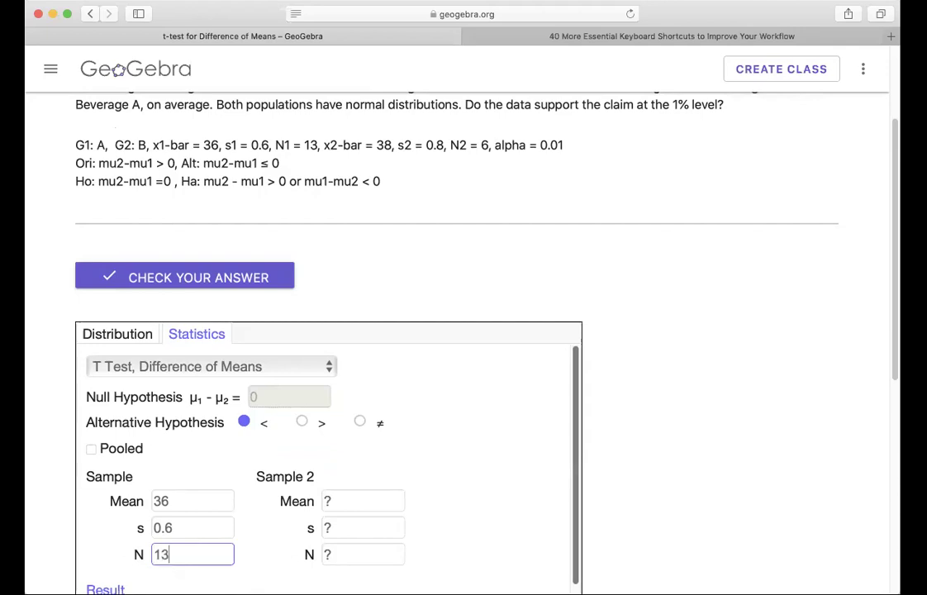
click(335, 558)
key(BackSpace)
text(6)
- Enter a mean of 38 and a standard deviation s of 0.8 for Sample 2
click(349, 496)
key(BackSpace)
text(38)
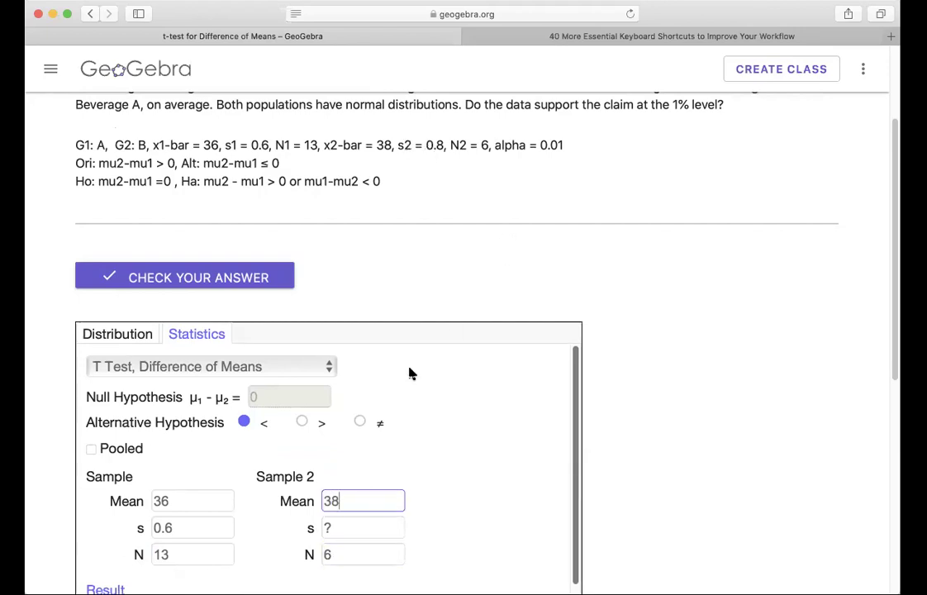
click(340, 528)
key(BackSpace)
text(0.8)
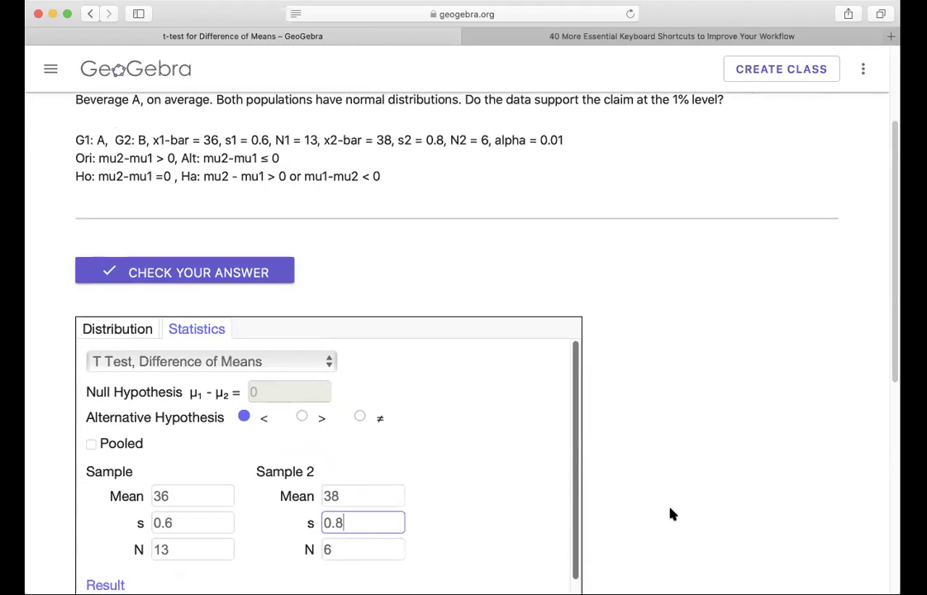
- Read the P value in the t-test result and add the line "P-val = 0.0003 < 0.01" below the hypotheses in the written answer
scroll(671, 514, down, 2)
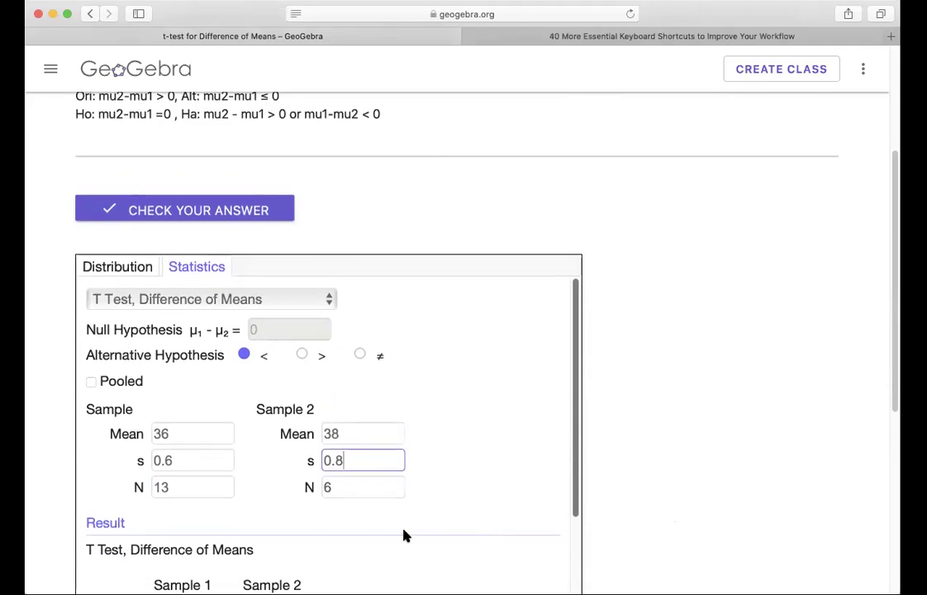
scroll(403, 536, down, 4)
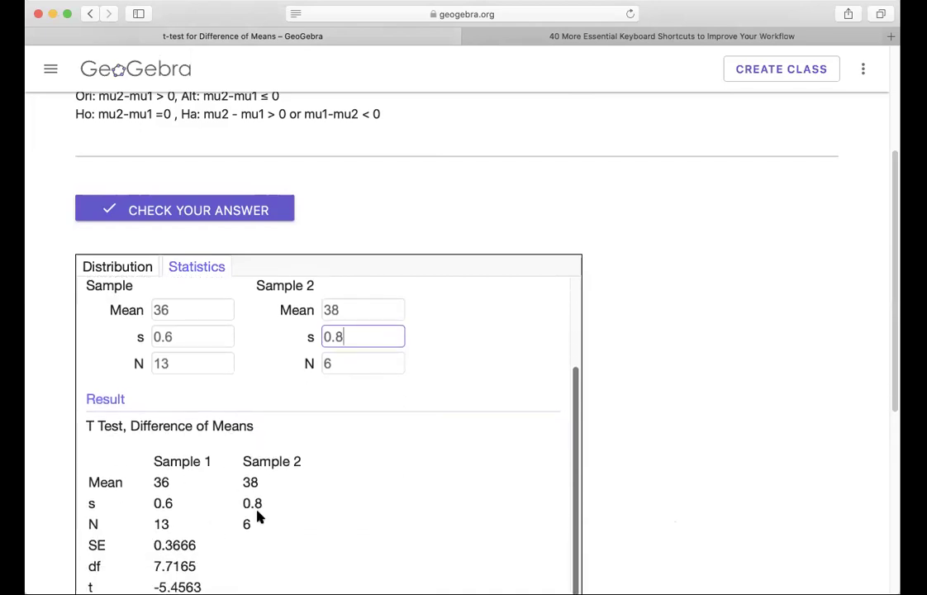
scroll(249, 523, down, 1)
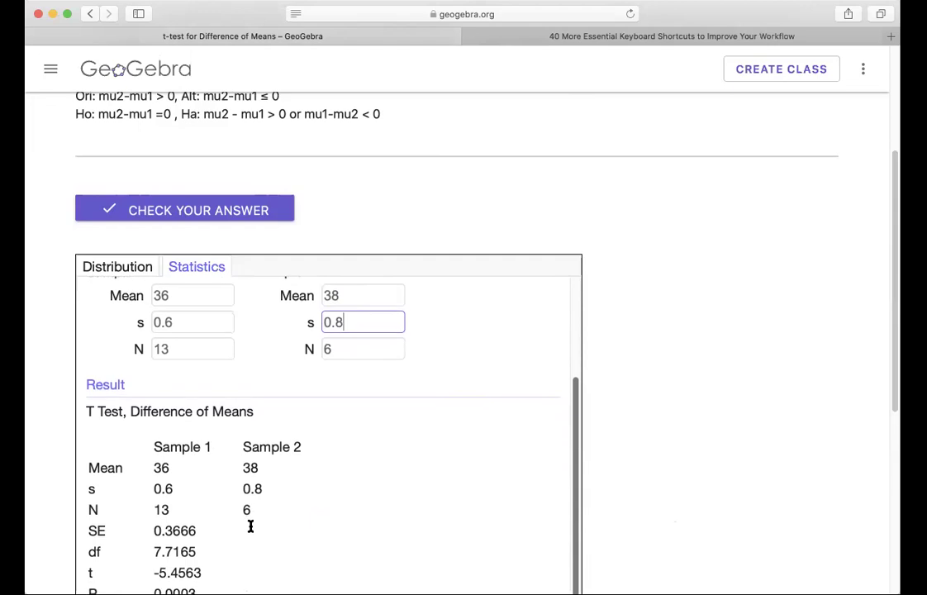
scroll(658, 516, up, 1)
scroll(657, 516, down, 3)
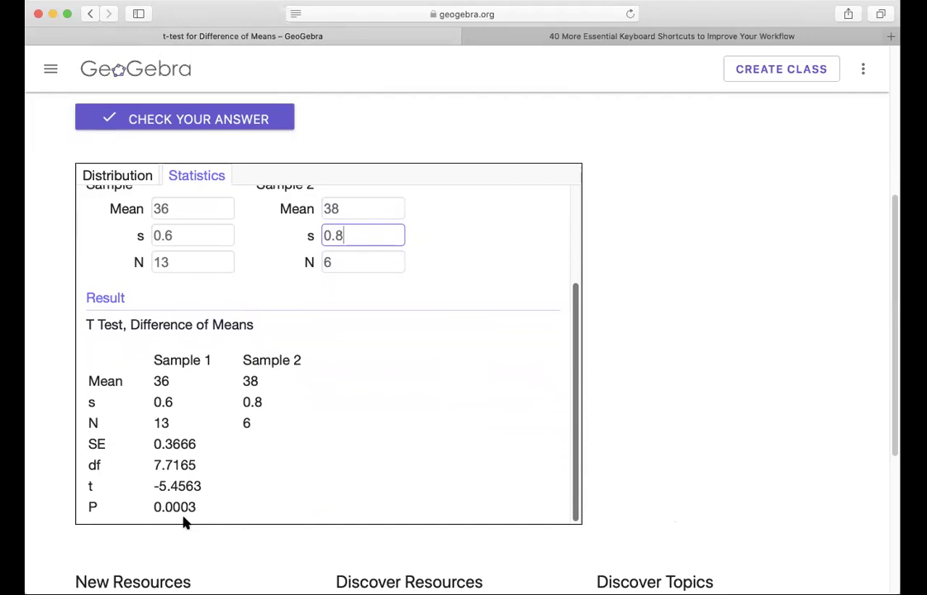
scroll(445, 325, up, 6)
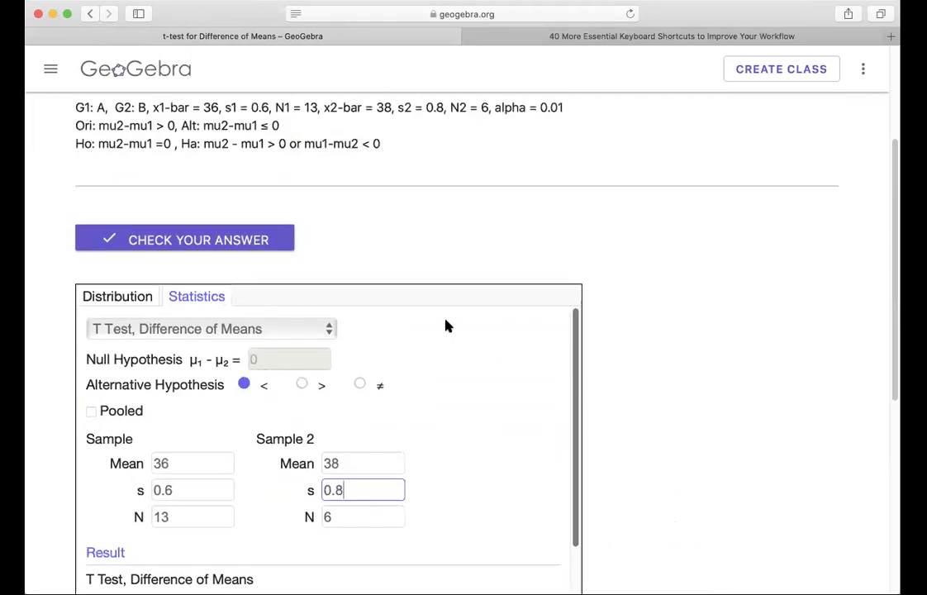
scroll(445, 324, up, 2)
click(385, 196)
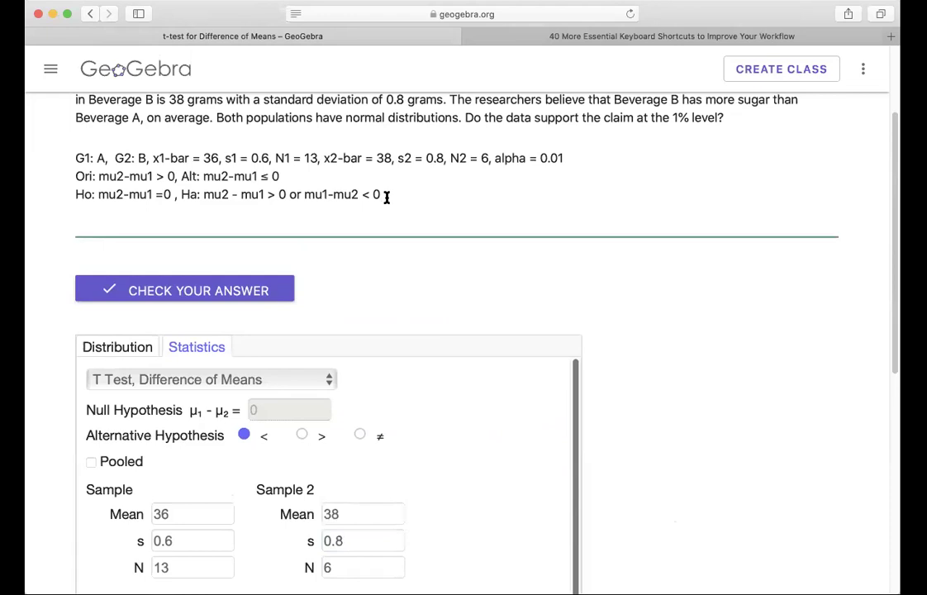
key(Return)
text(p)
key(BackSpace)
text(P-val = )
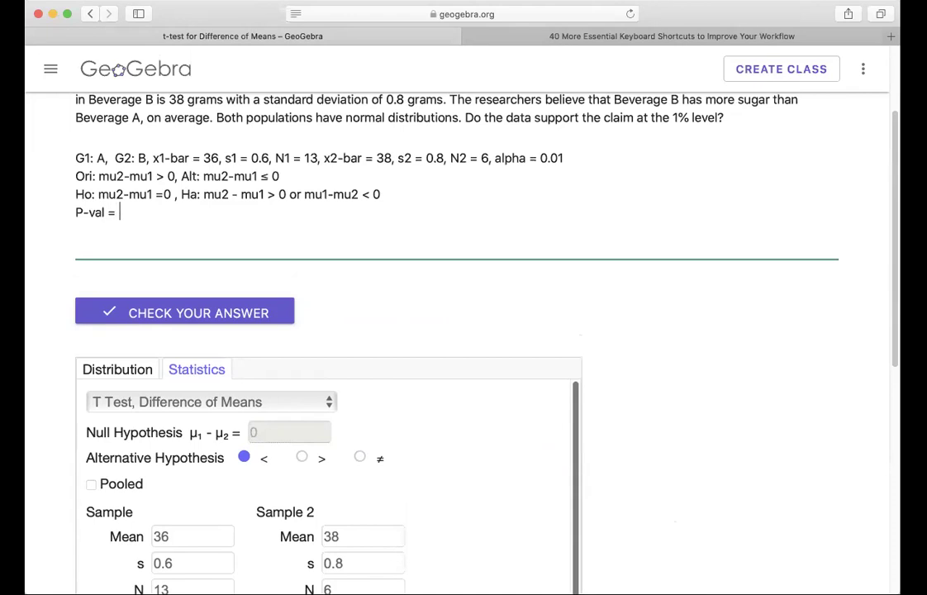
text(0.0003 < 0.01)
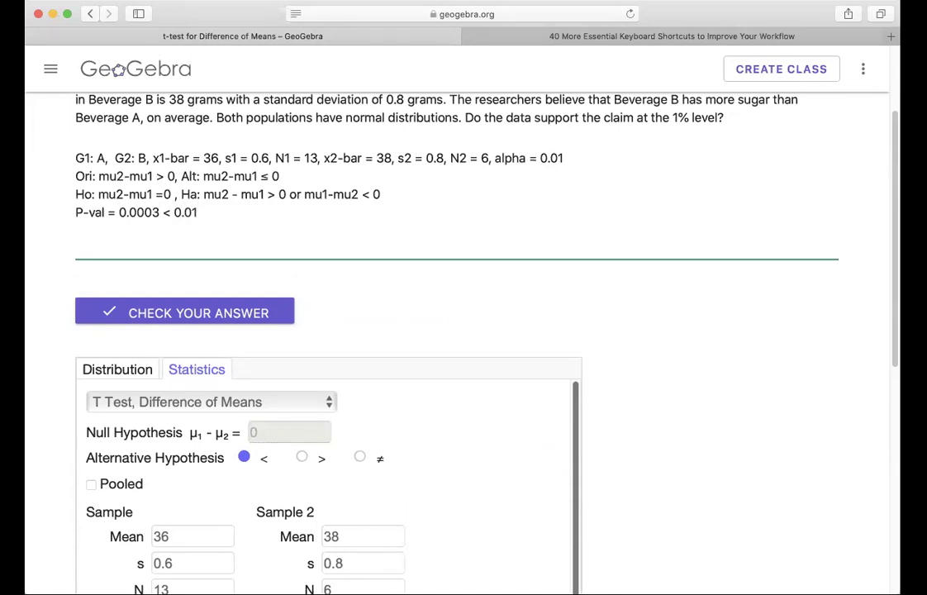
- Continue the P-val line with the decision "-> reject Ho -> do not reject Ha"
text( -> reject Ho -> d)
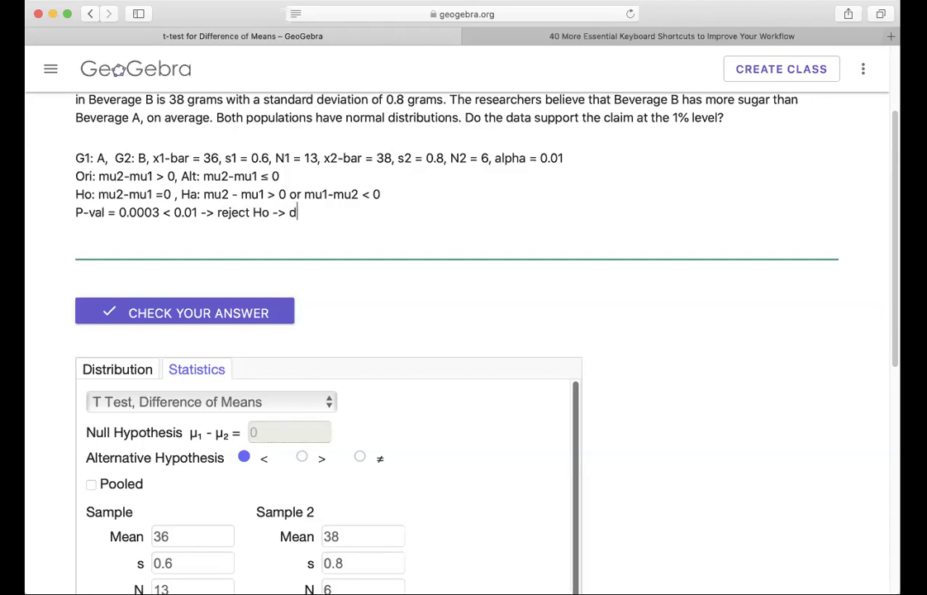
text(o not reject H)
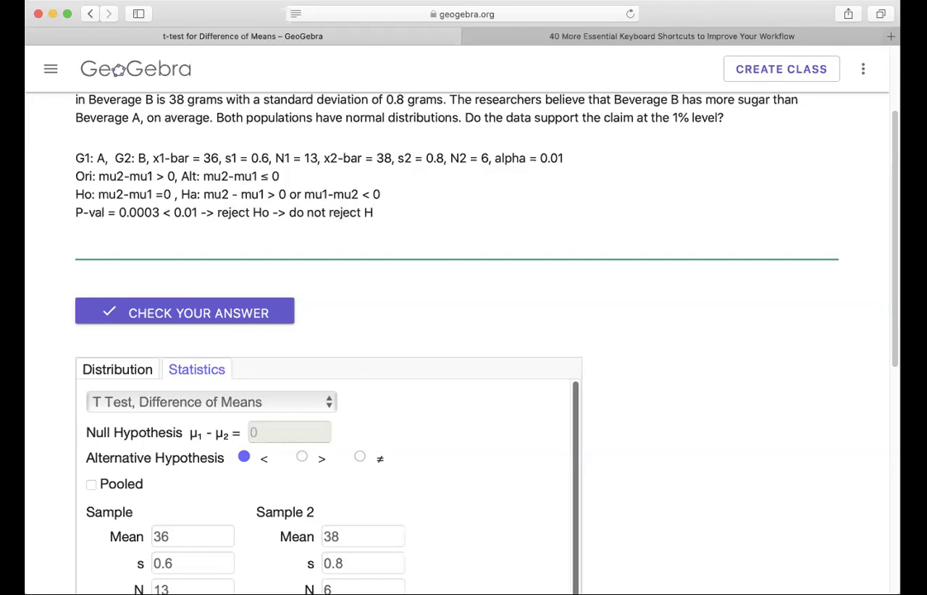
text(a)
- Add the conclusion "-> do not reject the claim" after "do not reject Ha" in the P-val line
text(-> do not support)
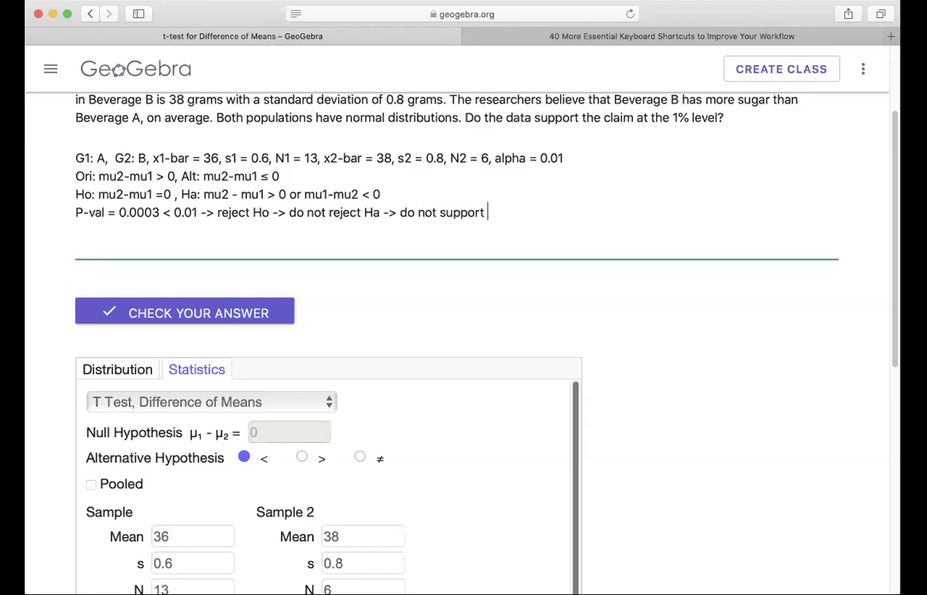
key(BackSpace)
key(BackSpace)
key(BackSpace)
key(BackSpace)
key(BackSpace)
key(BackSpace)
key(BackSpace)
key(BackSpace)
text(reject the cla)
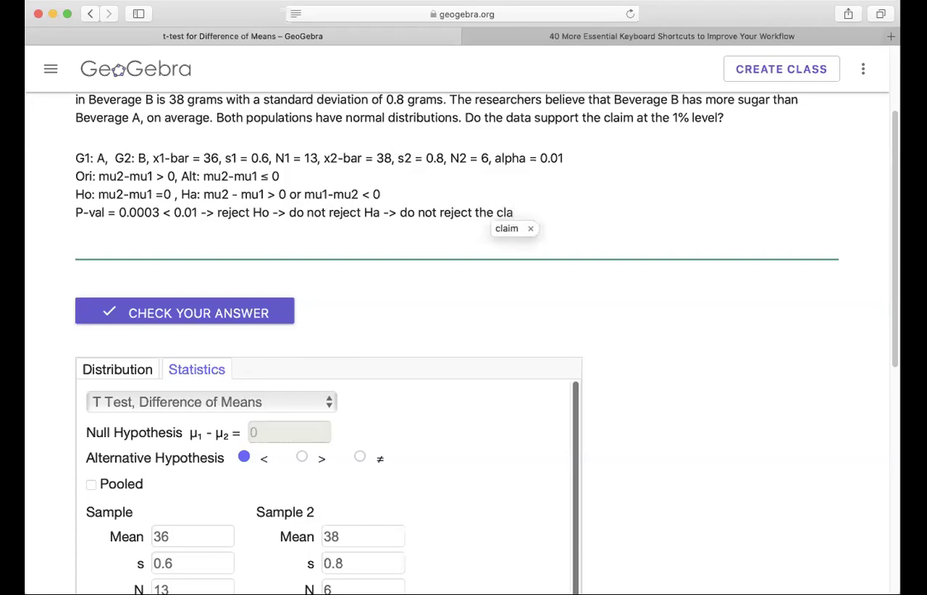
text(im)
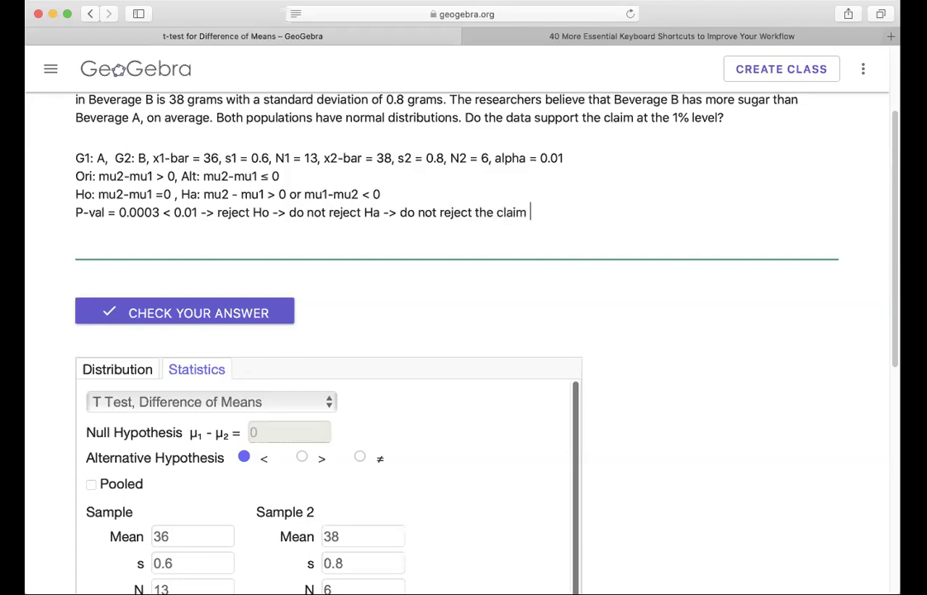
- Append "->" and a copy of the problem's wording "Do the data support the claim at the" to the P-val line
text( ->)
click(487, 118)
drag(465, 118, 671, 120)
key(super+c)
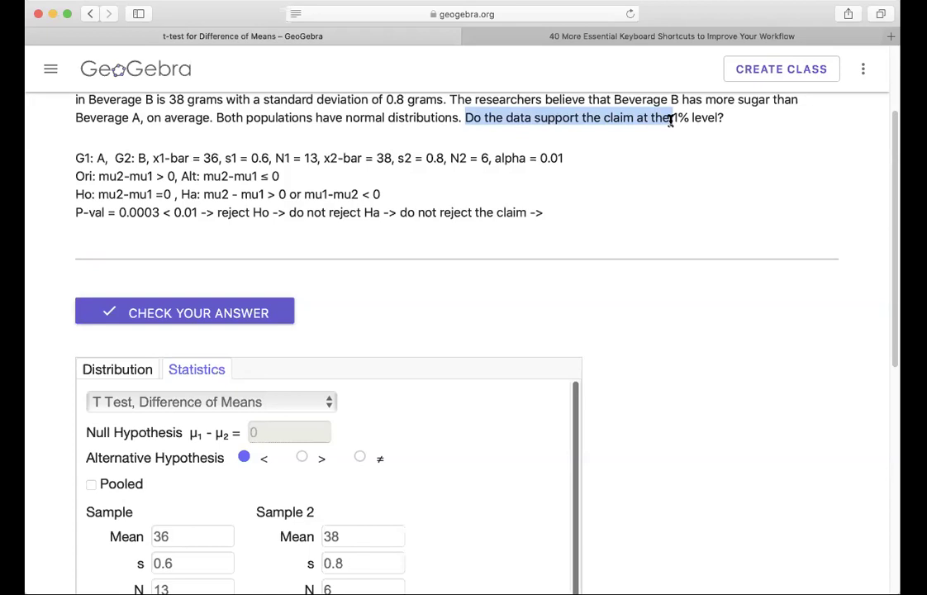
click(568, 213)
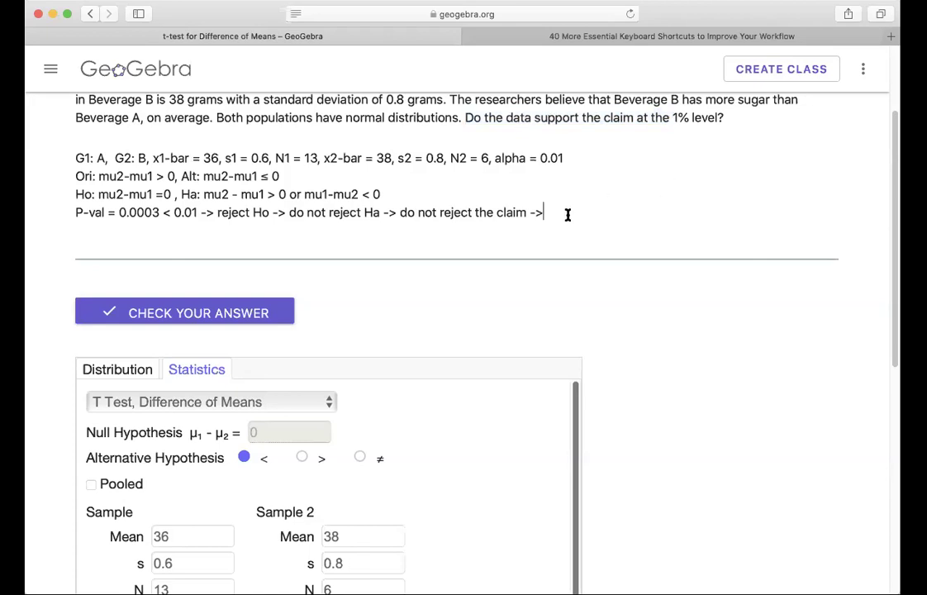
key(super+v)
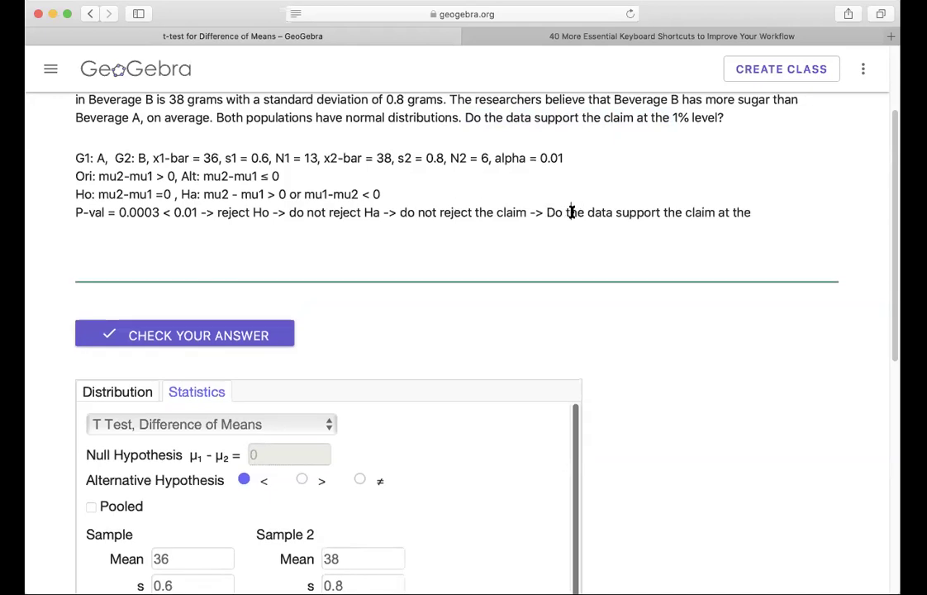
- Turn the pasted question into a statement by removing "Do" and capitalizing "The" before "data support the claim"
click(568, 212)
key(BackSpace)
key(BackSpace)
key(BackSpace)
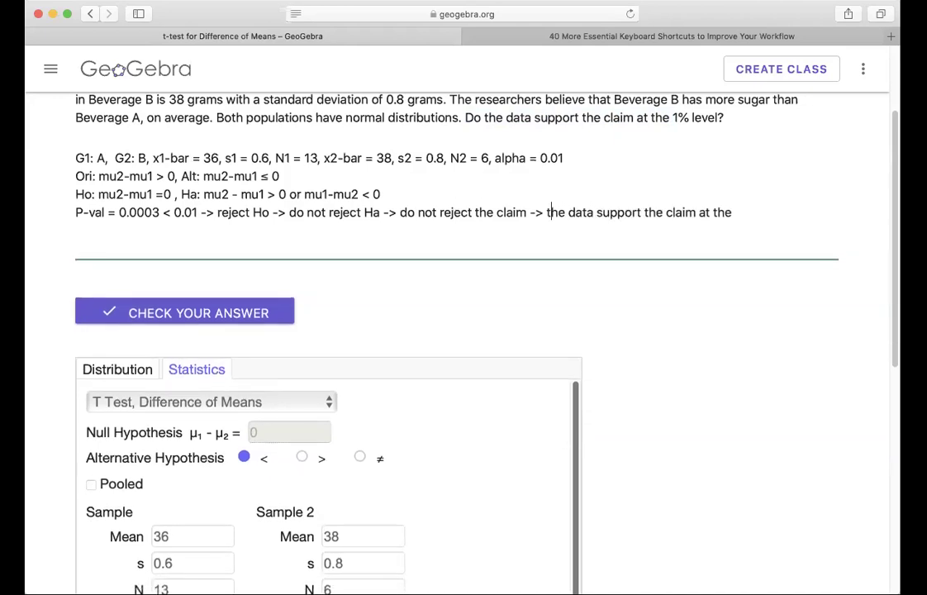
key(Delete)
text(T)
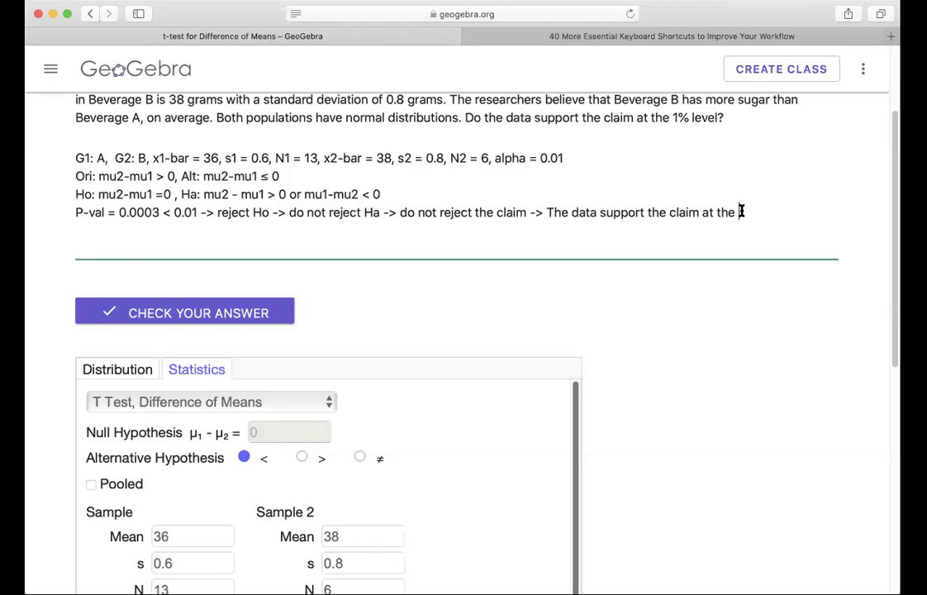
- Remove the trailing "at the" so the pasted statement ends with "The data support the claim"
key(BackSpace)
key(BackSpace)
key(BackSpace)
key(BackSpace)
key(BackSpace)
key(BackSpace)
key(BackSpace)
- Copy "that Beverage B has more sugar than Beverage A, on average." from the problem text to the end of the written conclusion
scroll(661, 149, up, 1)
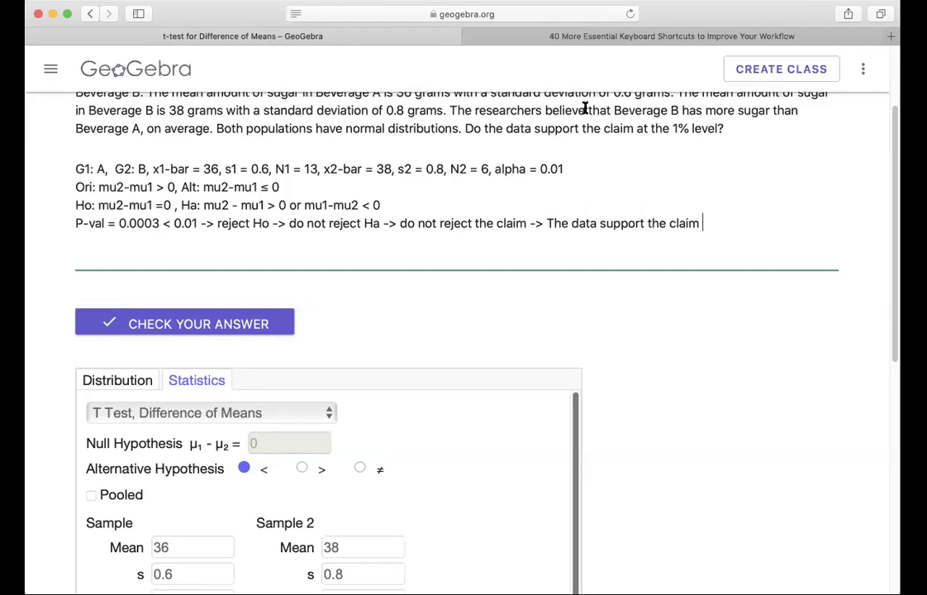
drag(588, 109, 213, 129)
key(super+c)
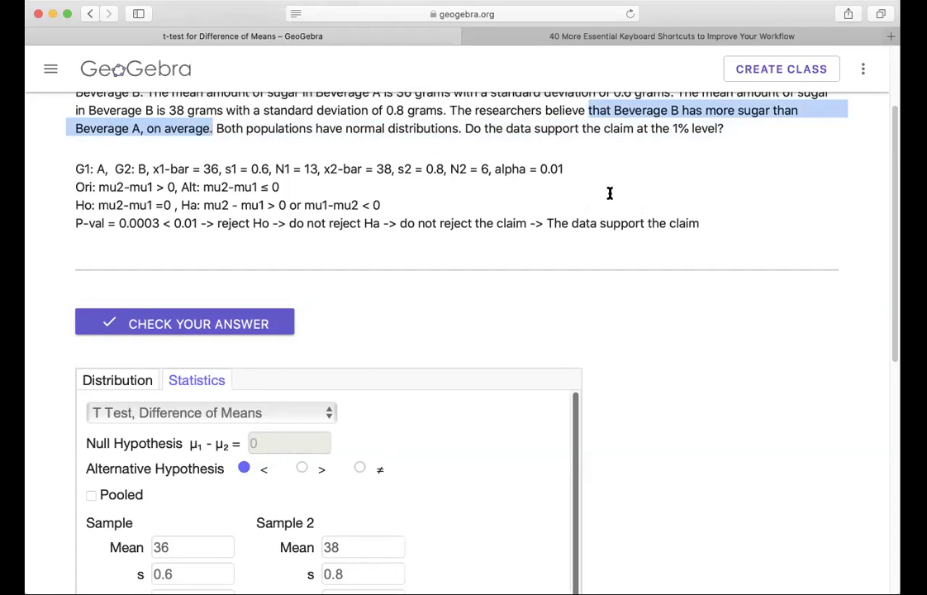
click(712, 224)
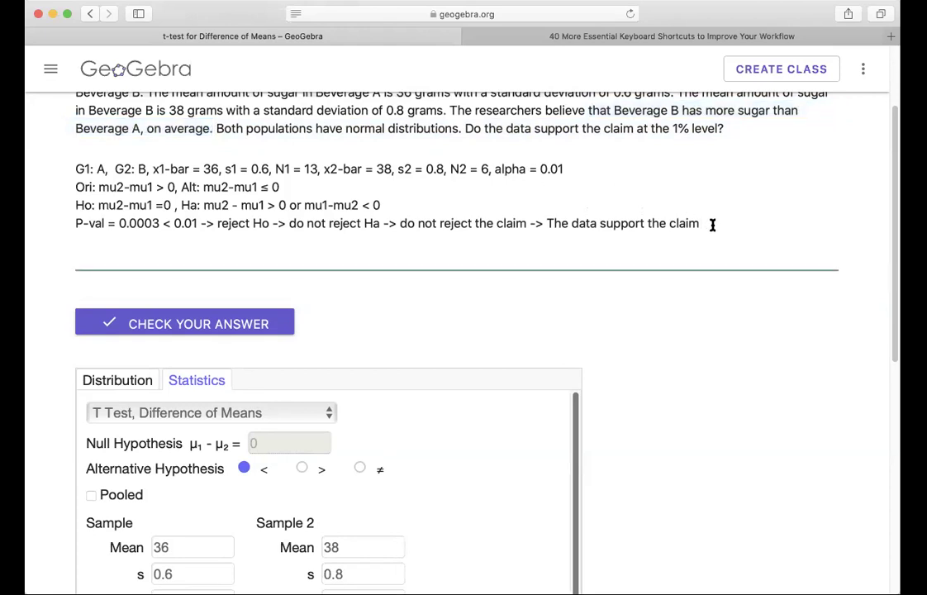
key(super+v)
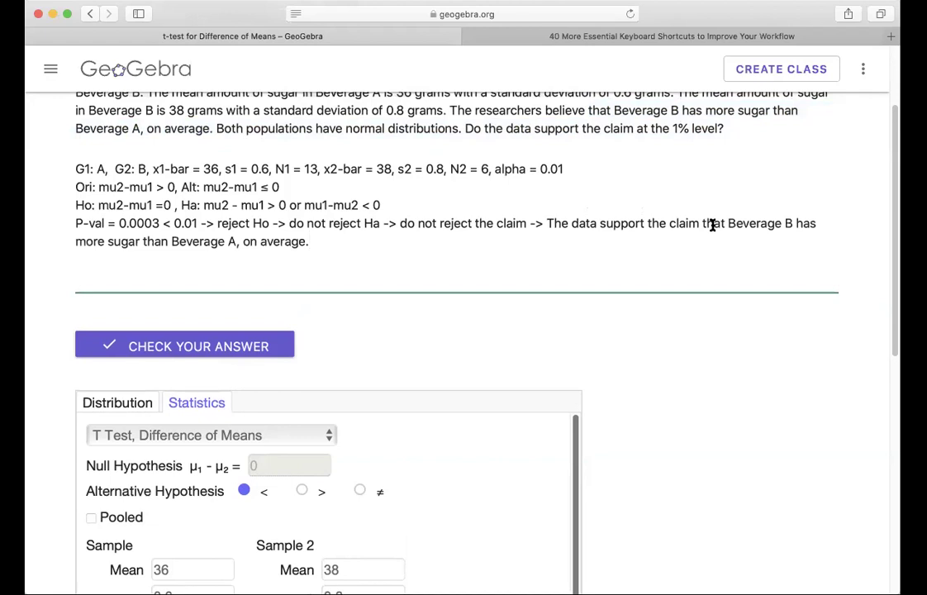